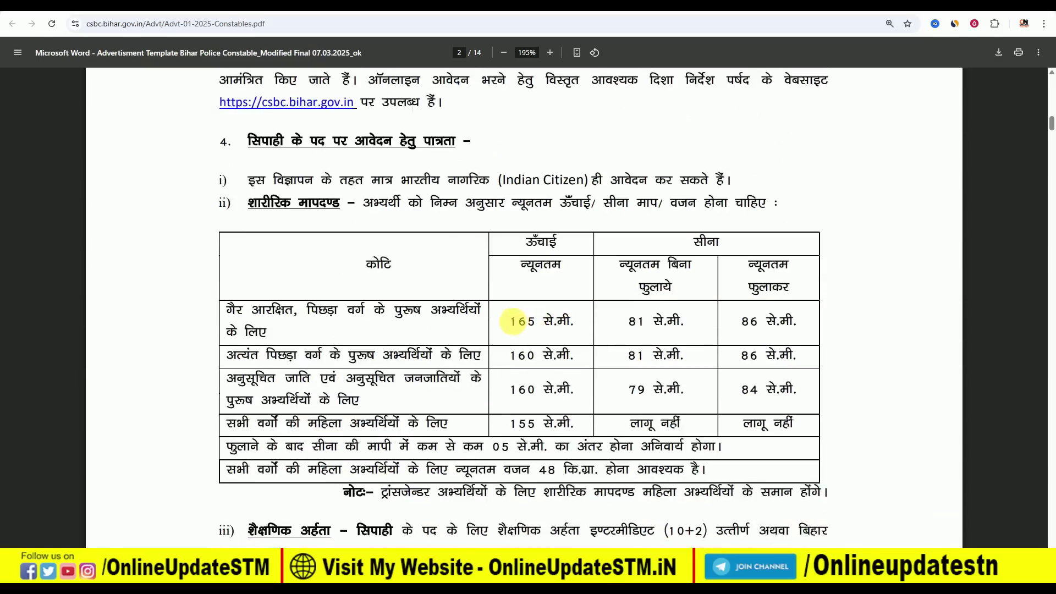
Examine the physical standards, educational qualification and age limits for constable applicants in the advertisement PDF
left_click(524, 321)
left_click_drag(523, 320, 554, 323)
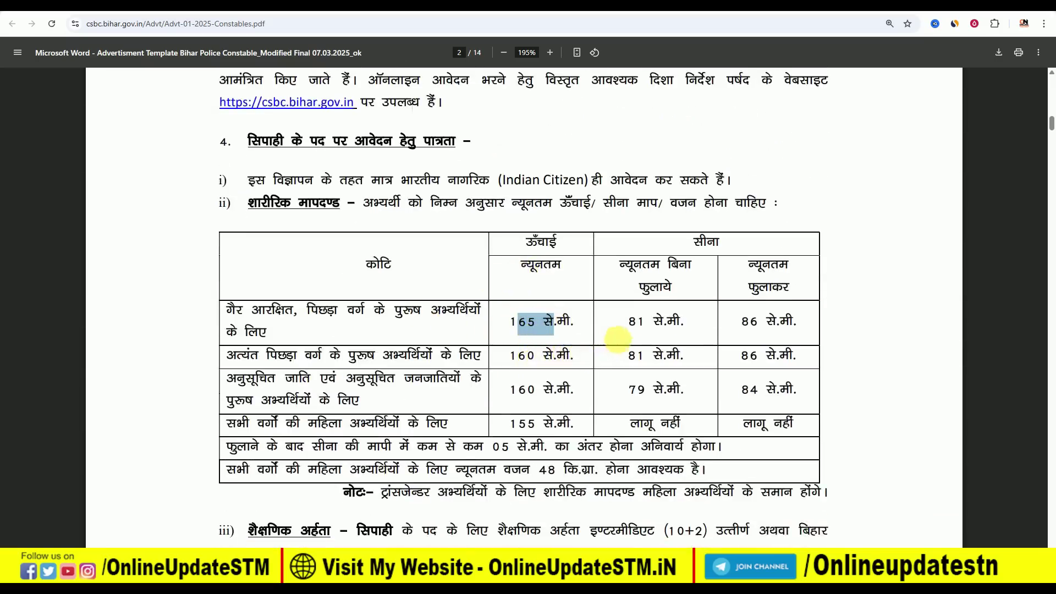
left_click_drag(629, 328, 666, 331)
left_click_drag(634, 366, 648, 367)
scroll(591, 354, "down", 4)
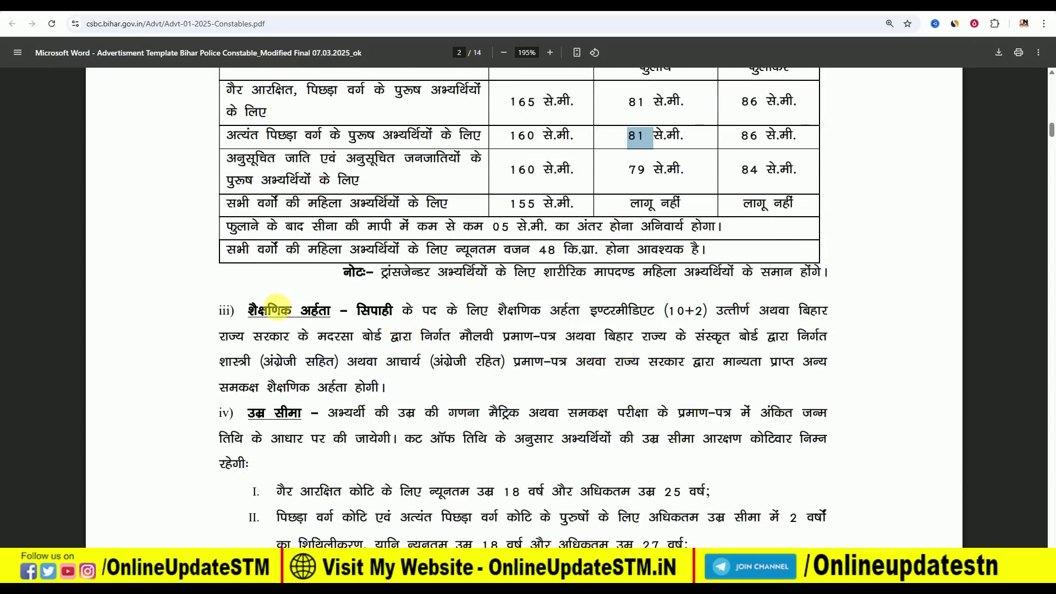
scroll(632, 358, "down", 4)
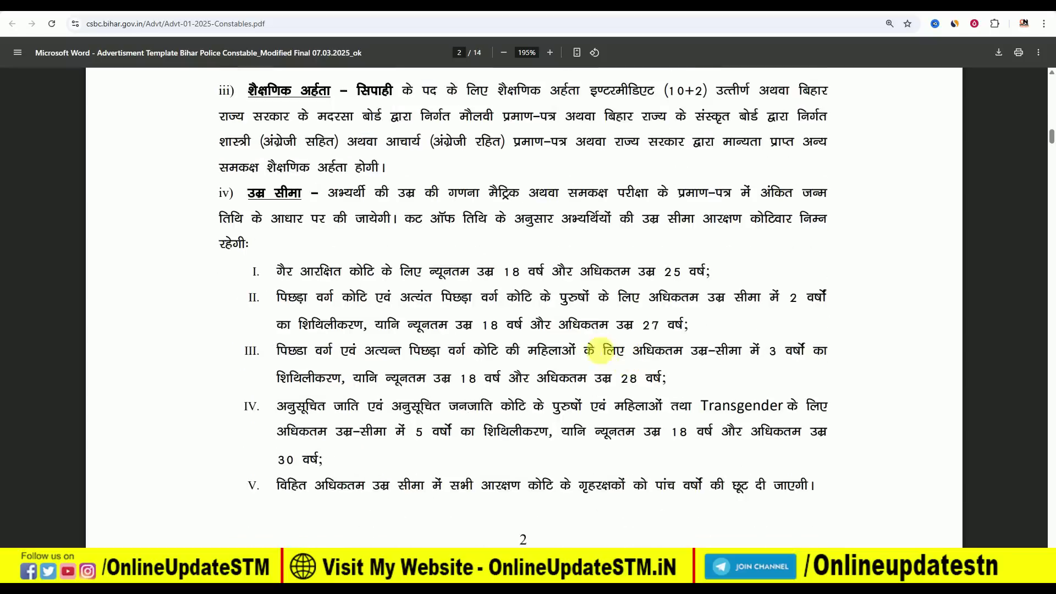
left_click_drag(503, 269, 537, 271)
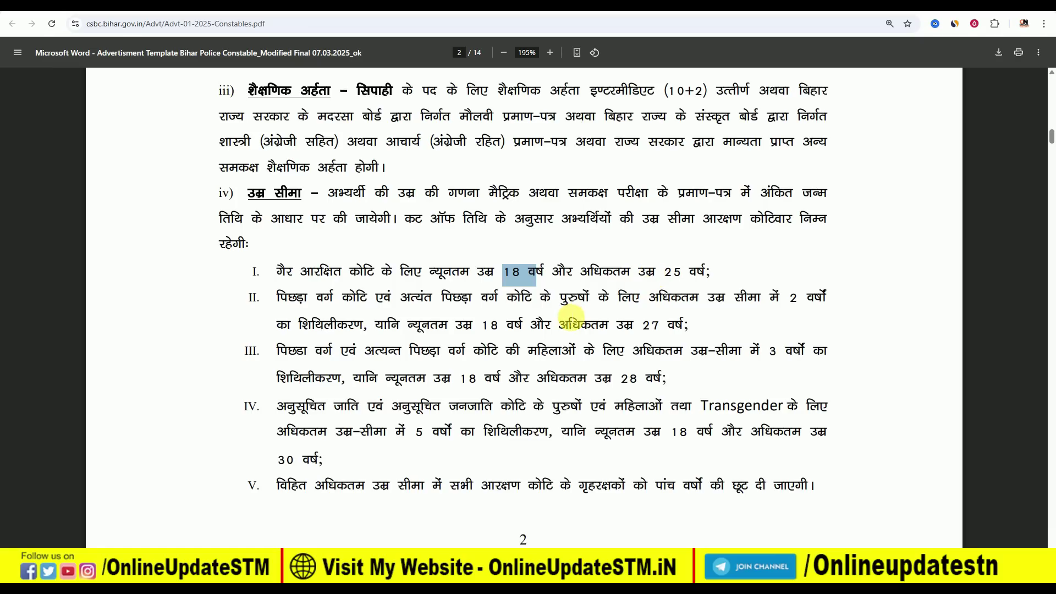
scroll(570, 318, "down", 2)
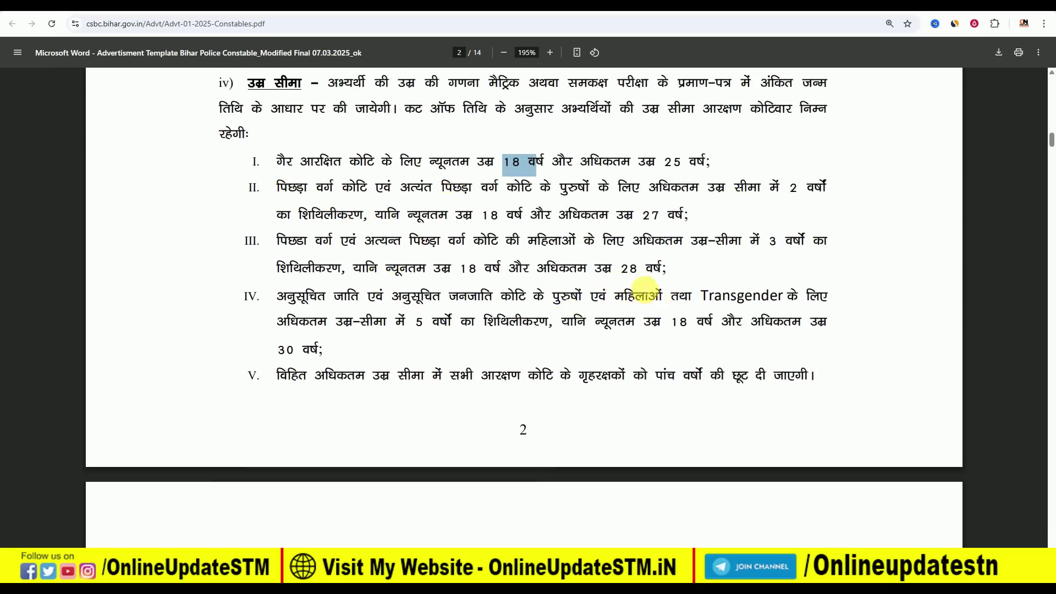
Read through the reservation rules in the advertisement, including the certificate requirements for married women
scroll(503, 345, "down", 8)
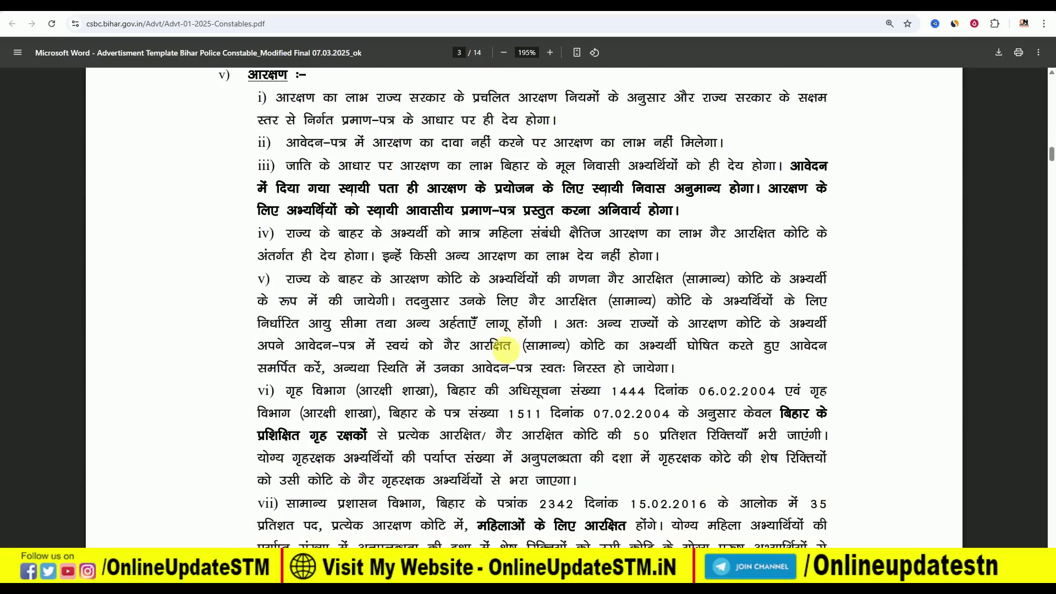
scroll(495, 370, "down", 10)
scroll(490, 292, "down", 1)
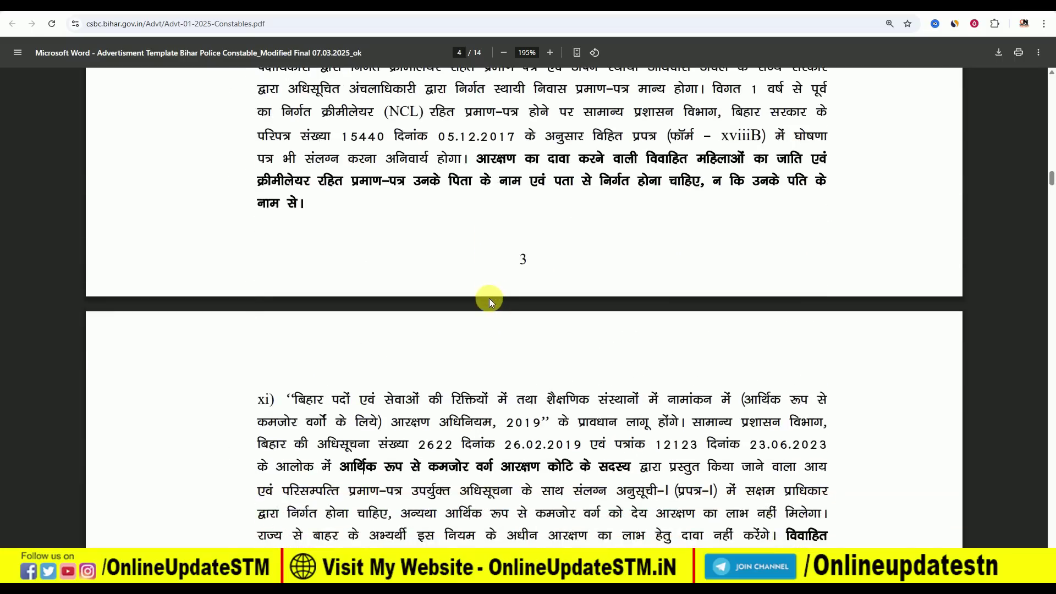
left_click_drag(258, 186, 359, 185)
left_click(394, 187)
scroll(395, 194, "down", 3)
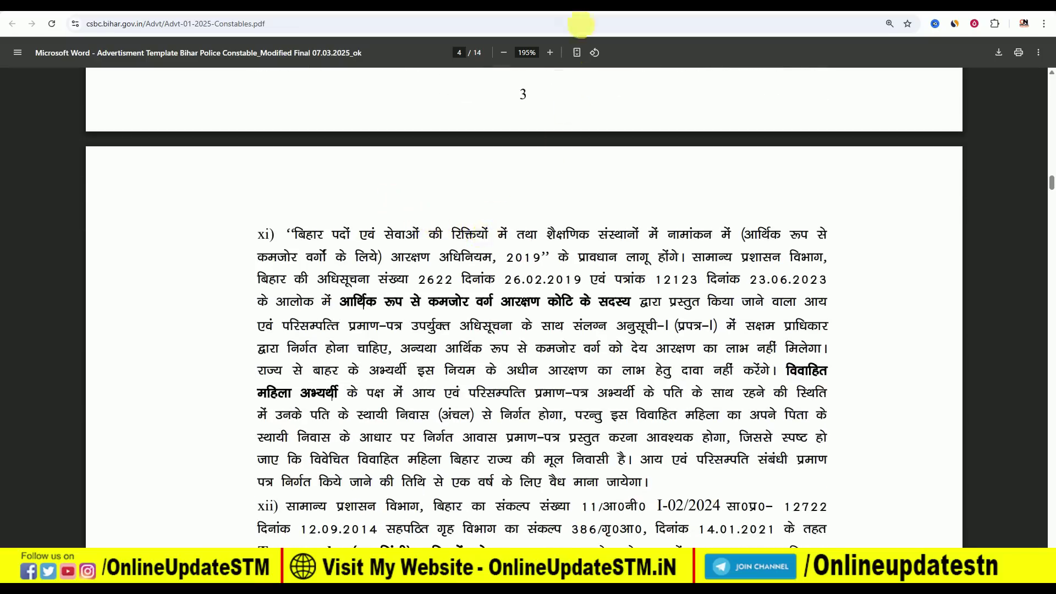
On the constable application site, go to Step-1 Registration, accept the declaration and proceed to the applicant details form
left_click(583, 7)
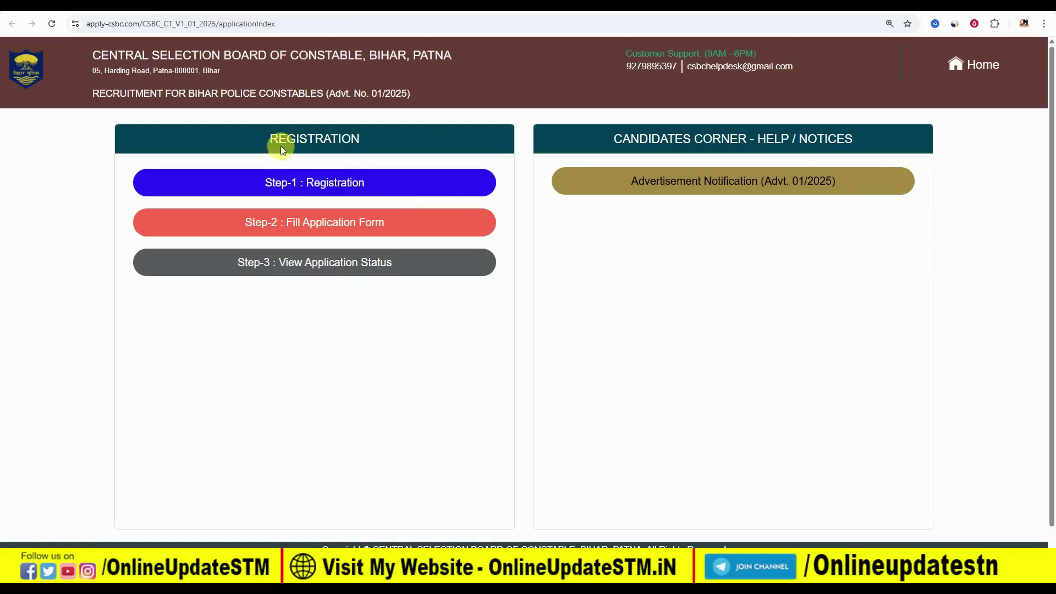
left_click(331, 183)
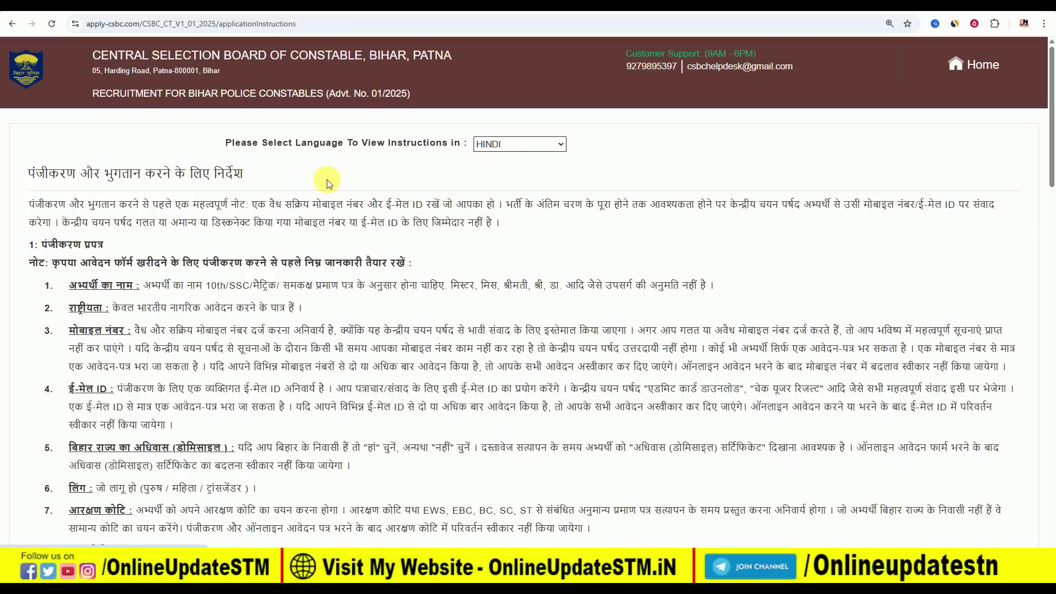
scroll(340, 213, "down", 20)
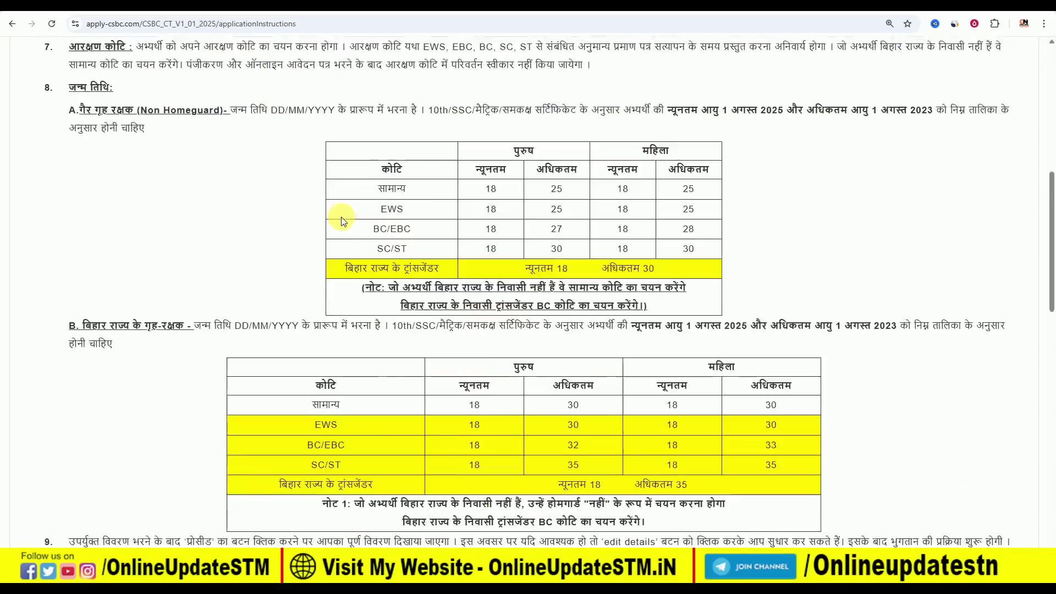
scroll(341, 215, "down", 5)
left_click(32, 396)
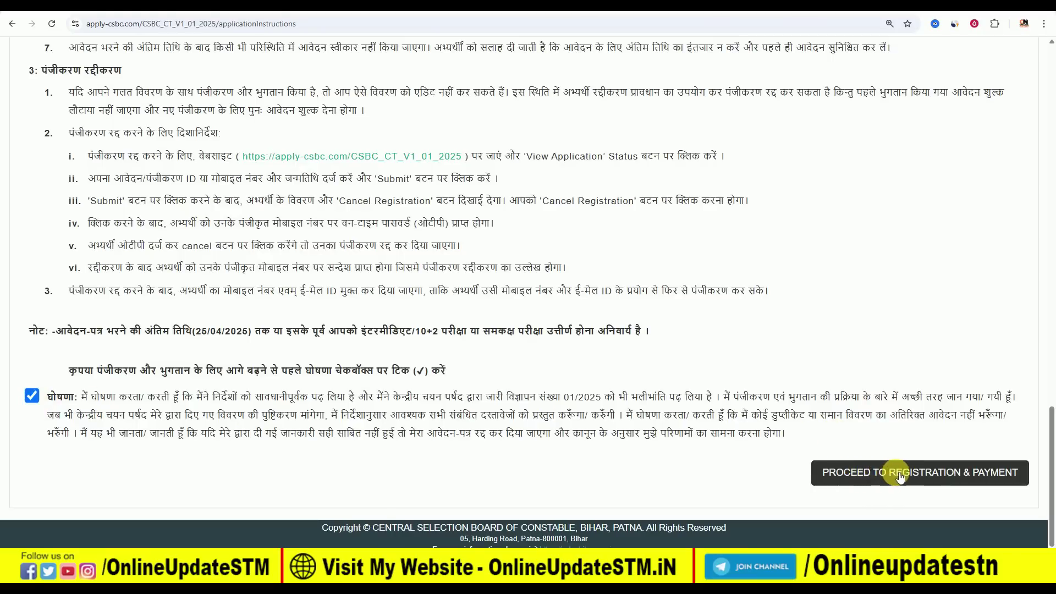
left_click(918, 474)
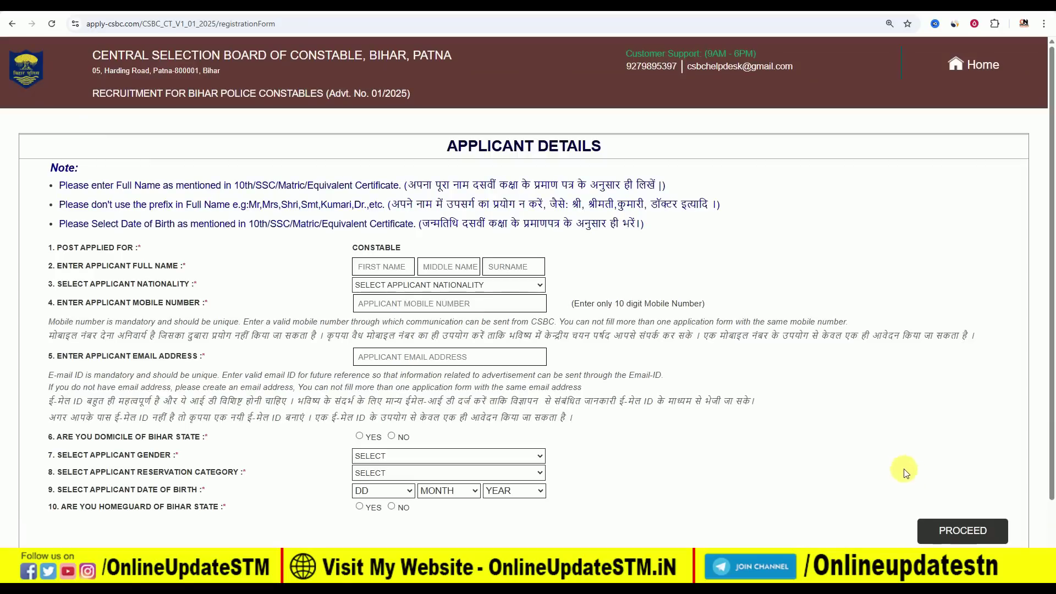
left_click_drag(447, 146, 591, 146)
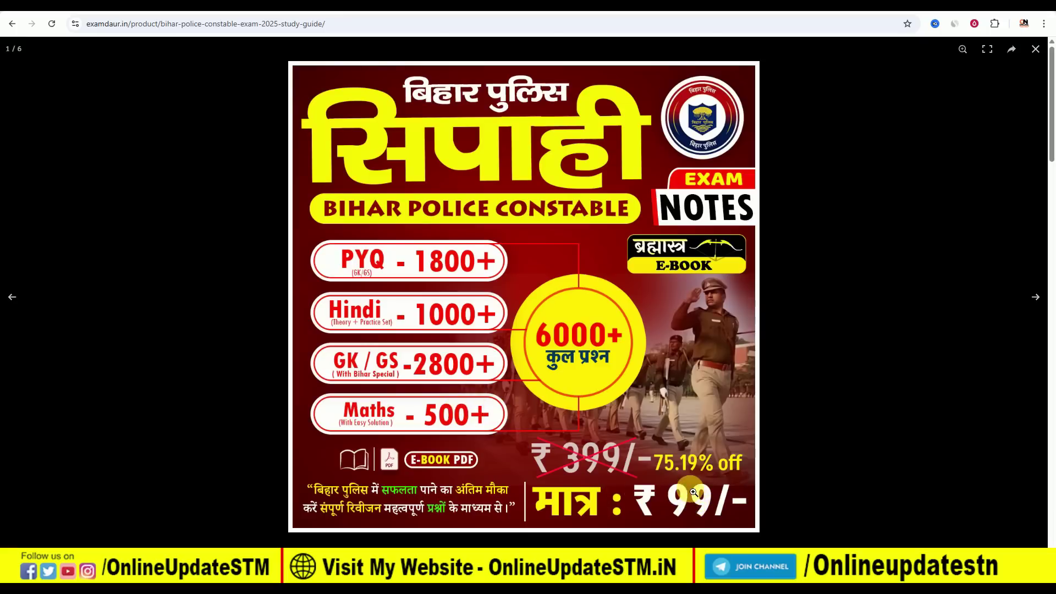
Start buying the Bihar Police Constable study guide on the Exam Daur site and apply coupon stm20 at checkout
left_click(806, 431)
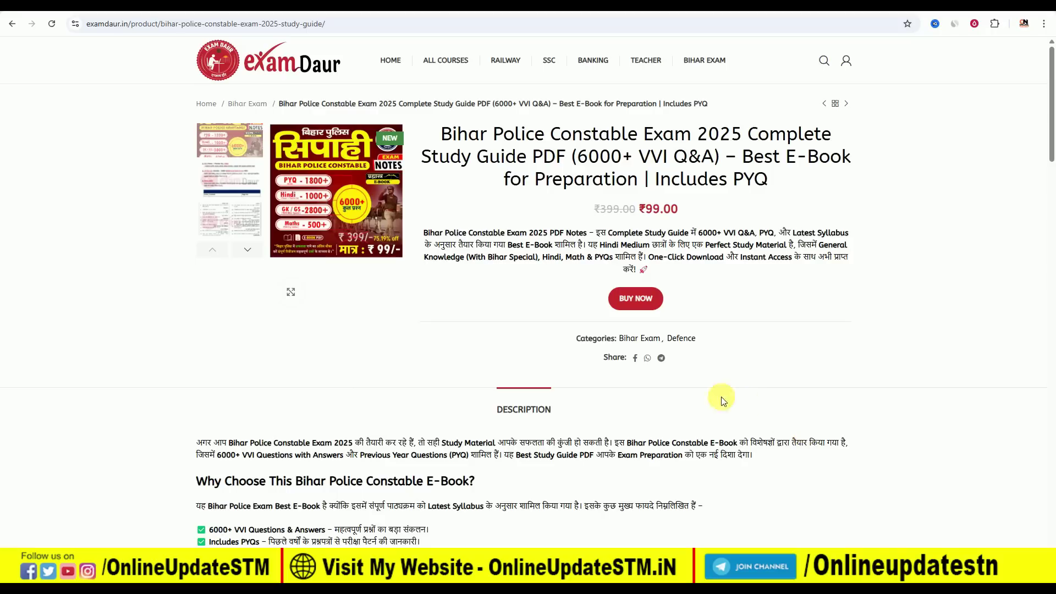
left_click(635, 301)
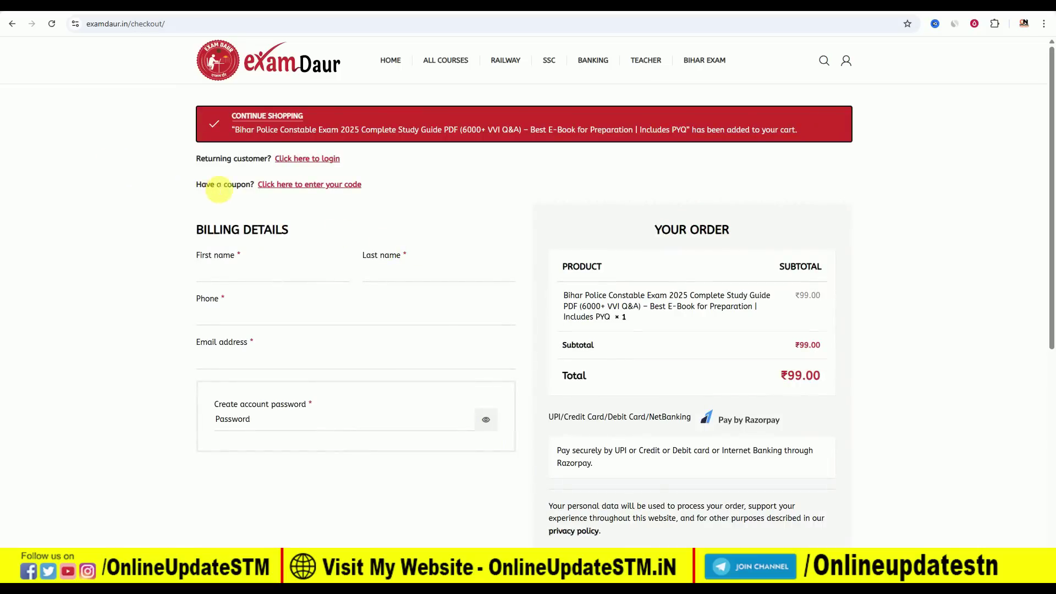
left_click(299, 185)
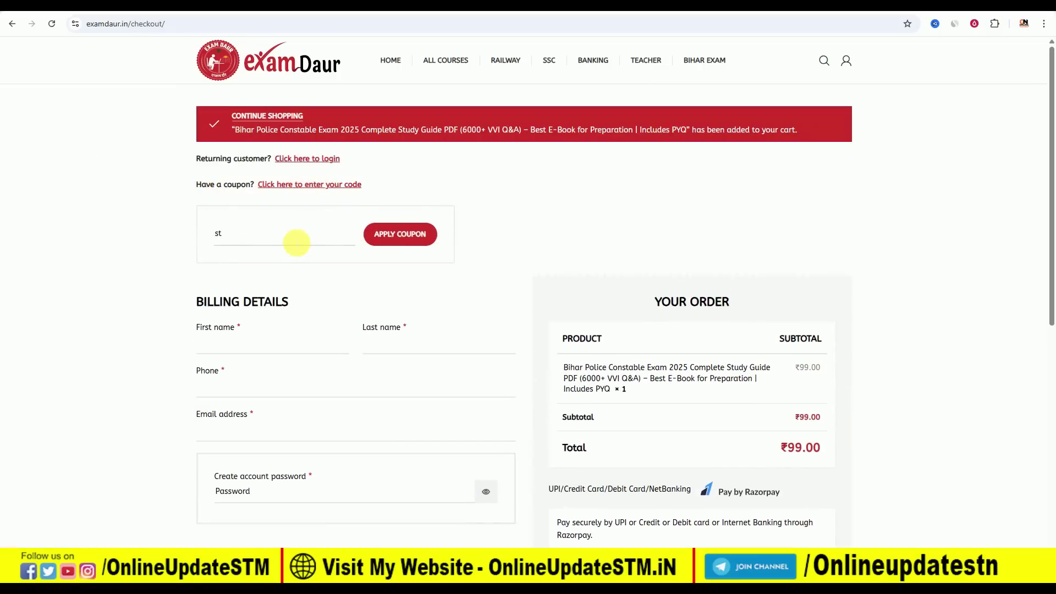
type("stm20")
left_click(410, 234)
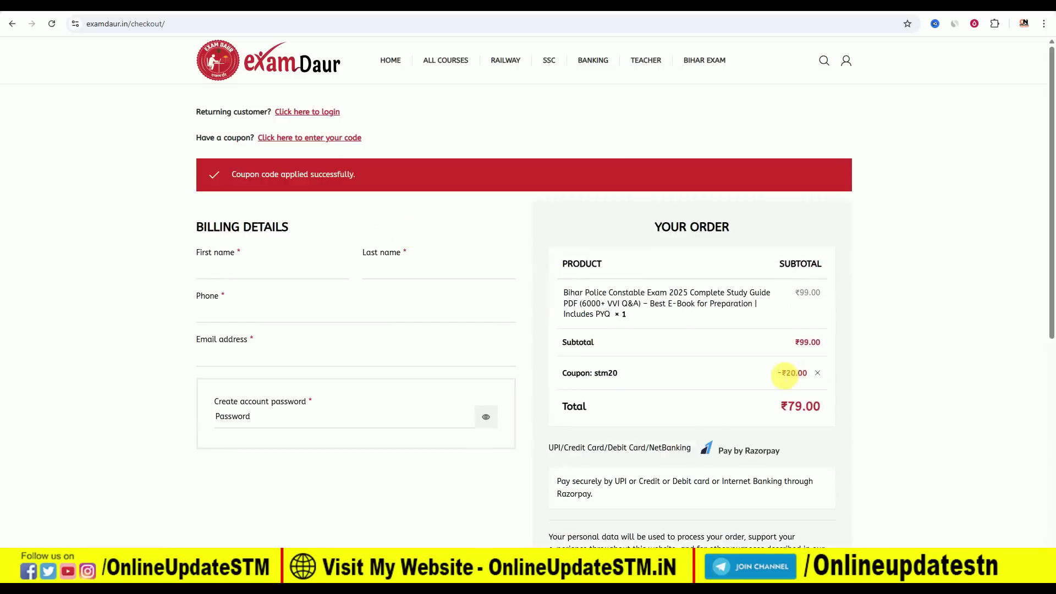
left_click_drag(782, 377, 828, 369)
left_click(898, 345)
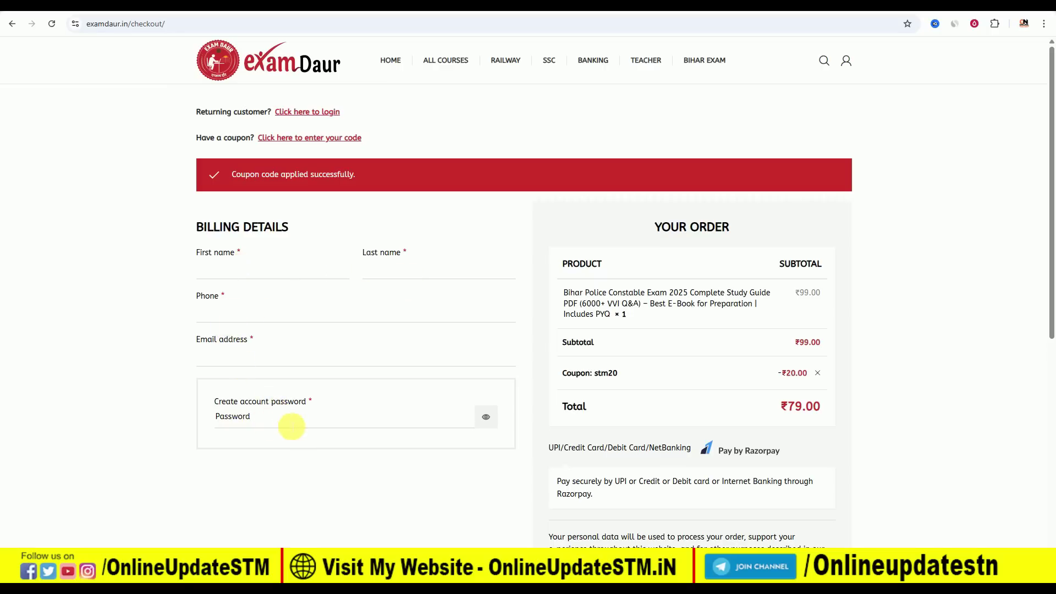
View the sample account password in Notepad, and return to the checkout page to look further down it
key("alt+Tab")
left_click_drag(108, 136, 176, 137)
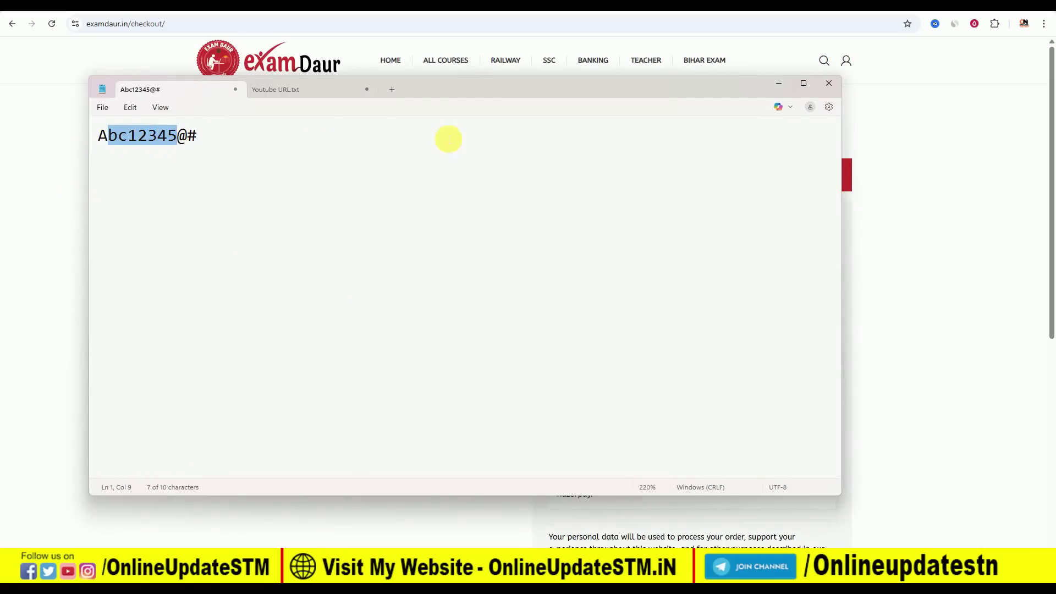
left_click(779, 84)
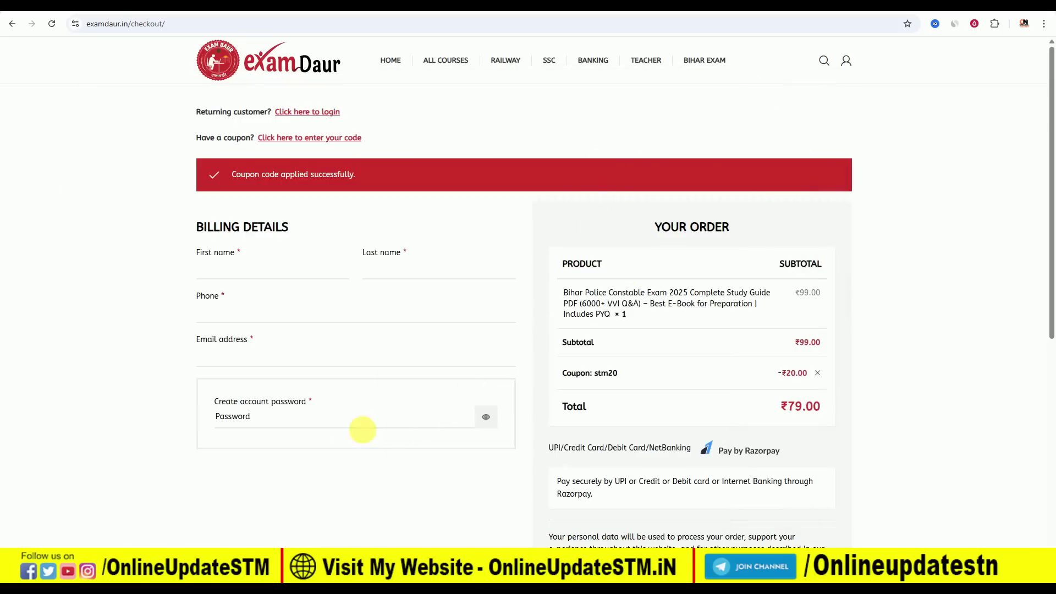
scroll(575, 405, "down", 4)
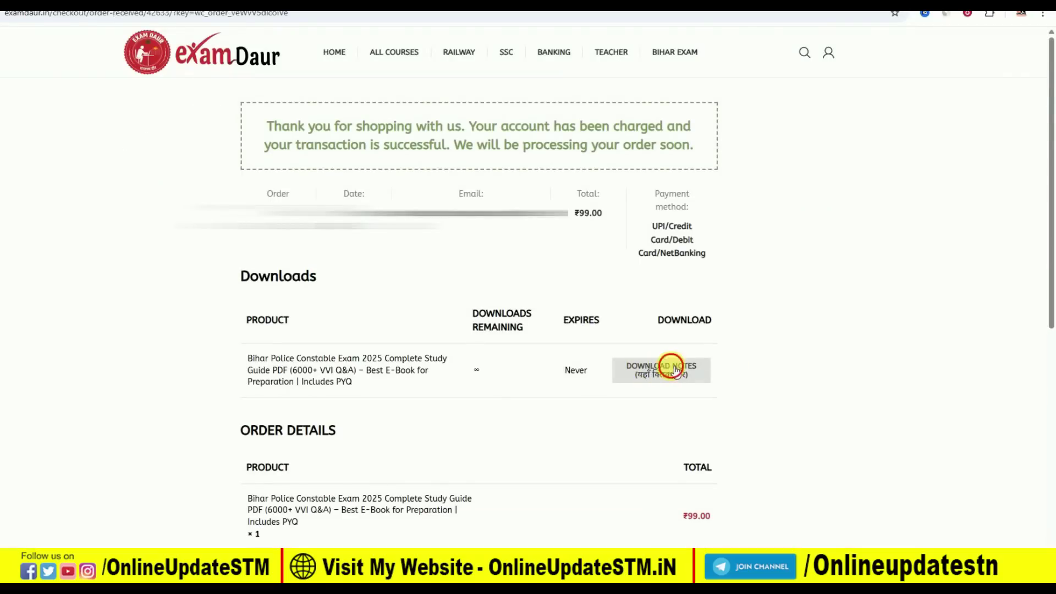
Open the purchased notes PDF to browse its index, and check the Contact us section on the Exam Daur home page
left_click(676, 372)
scroll(633, 308, "down", 6)
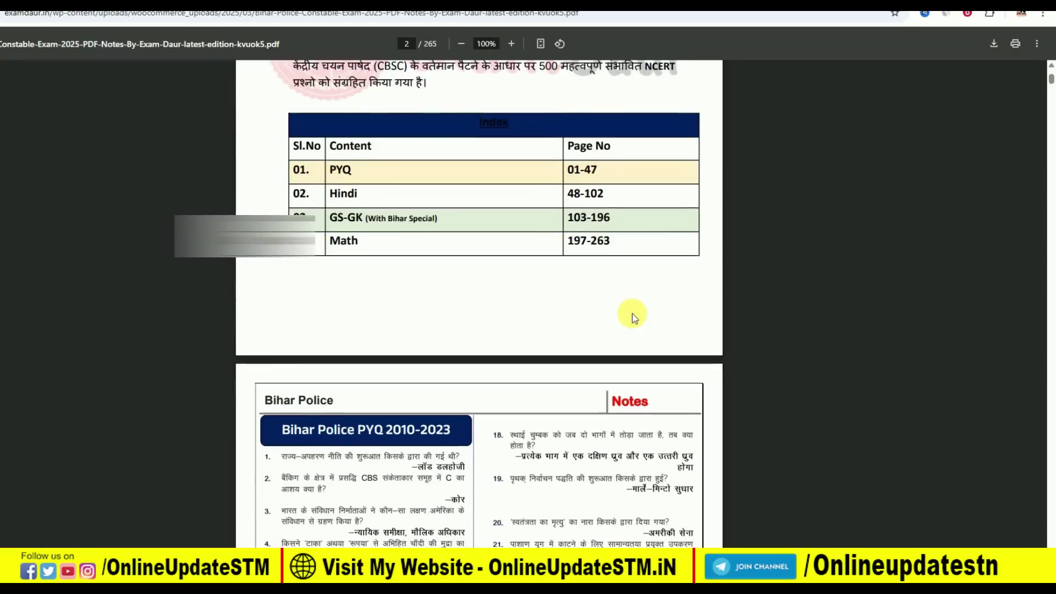
scroll(632, 319, "up", 12)
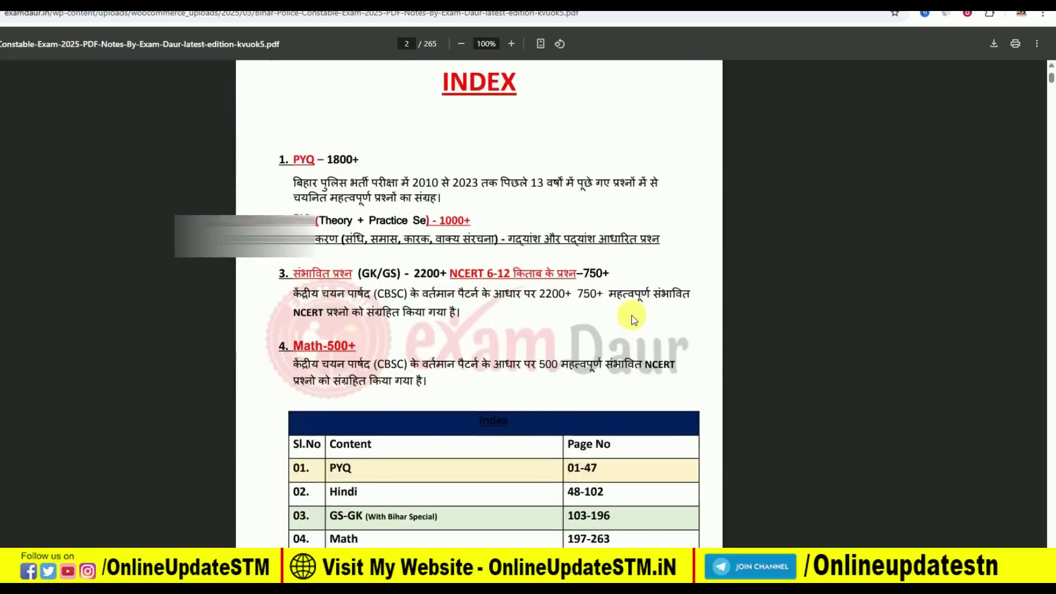
scroll(632, 314, "up", 5)
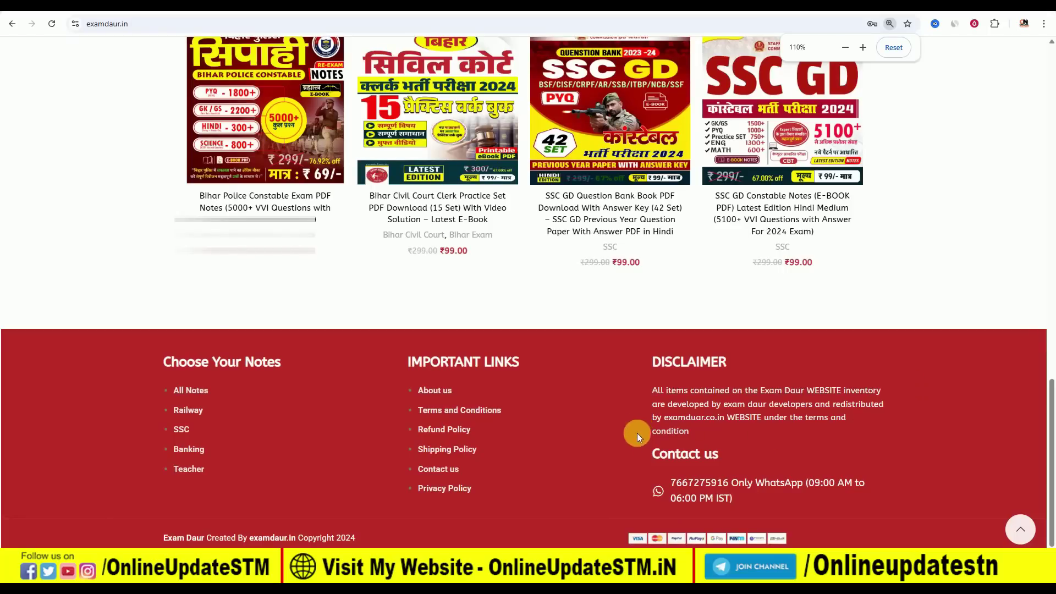
left_click_drag(651, 453, 714, 462)
left_click(625, 449)
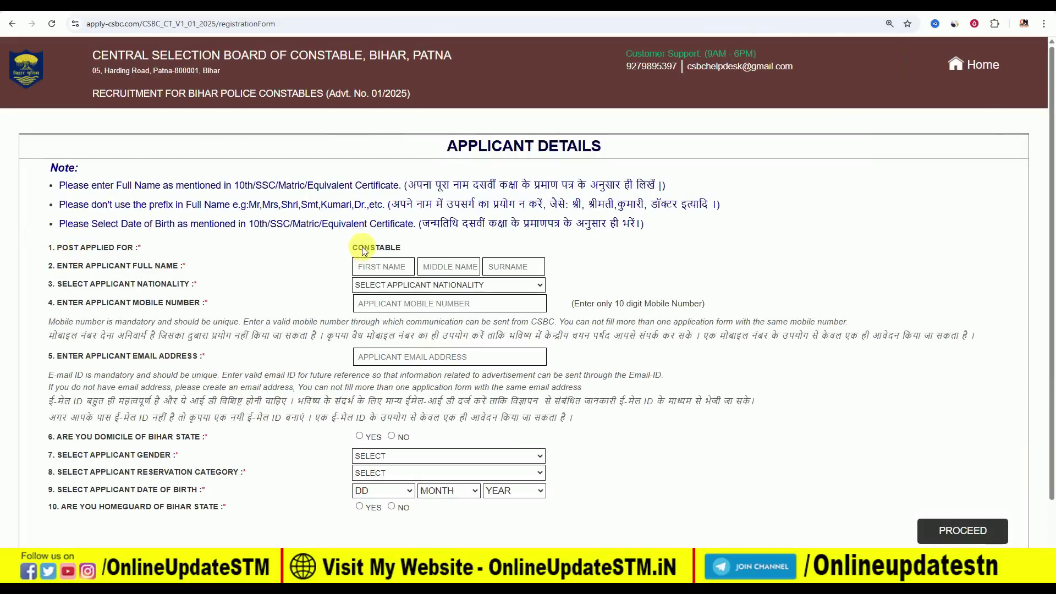
In the constable registration form, enter the applicant's first name and leave the middle name and surname blank
left_click_drag(357, 247, 419, 251)
left_click(319, 257)
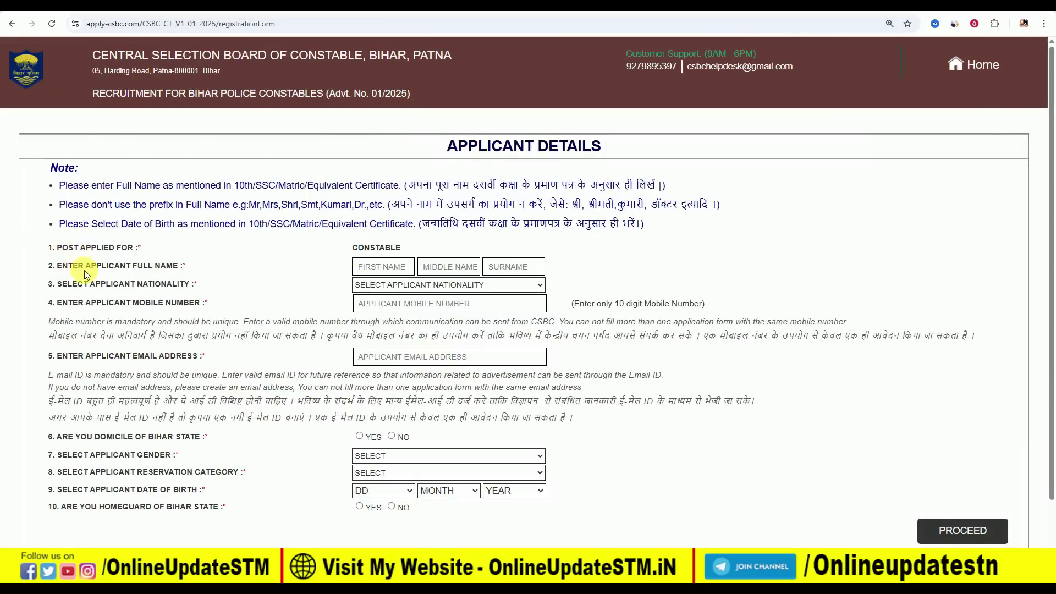
left_click_drag(58, 263, 181, 267)
left_click(269, 270)
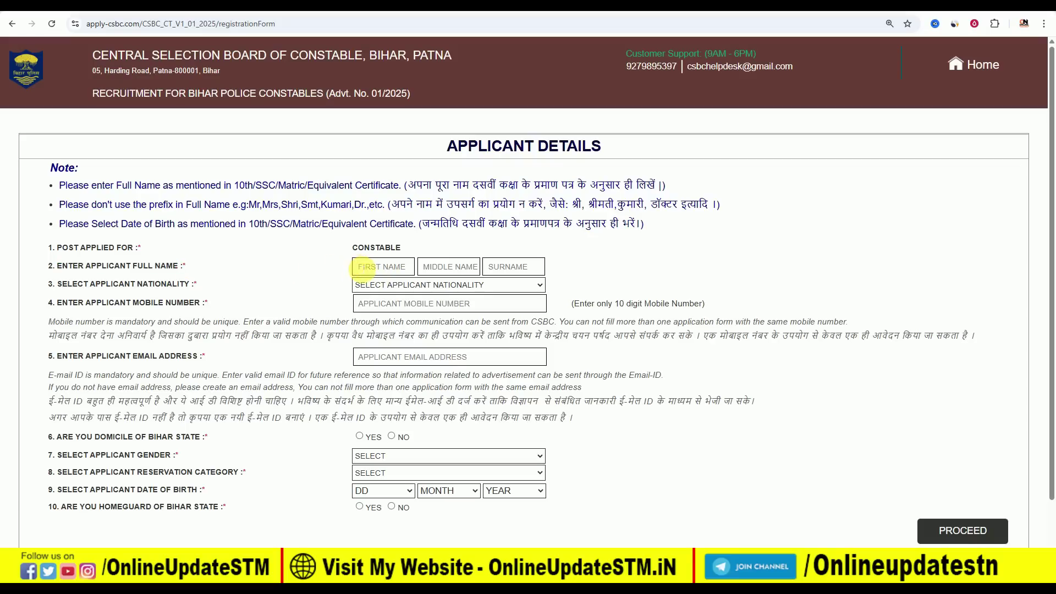
left_click(365, 267)
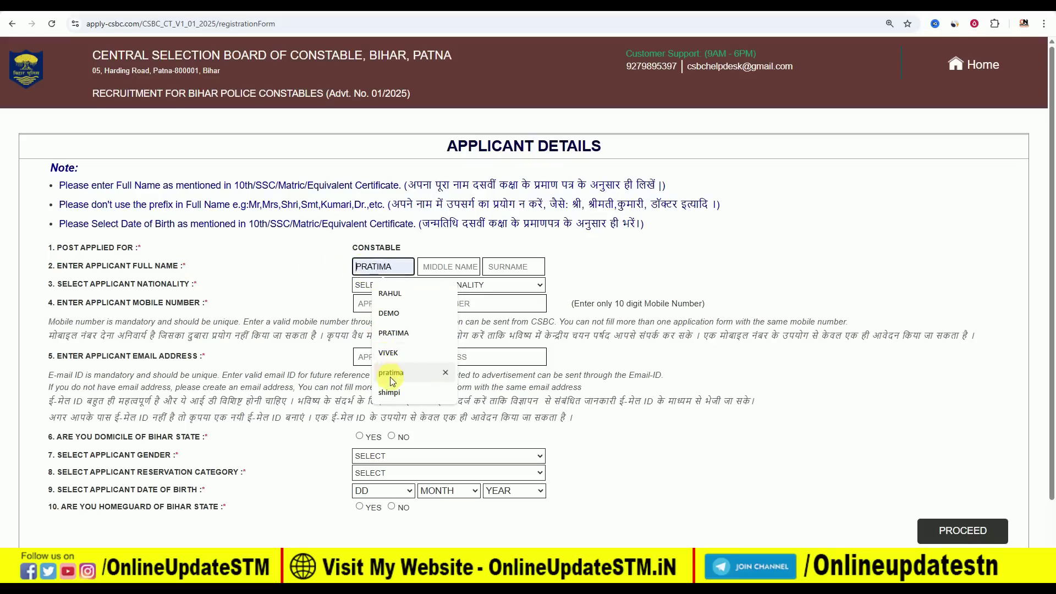
left_click(385, 268)
type("RAM")
key("Tab")
key("Tab")
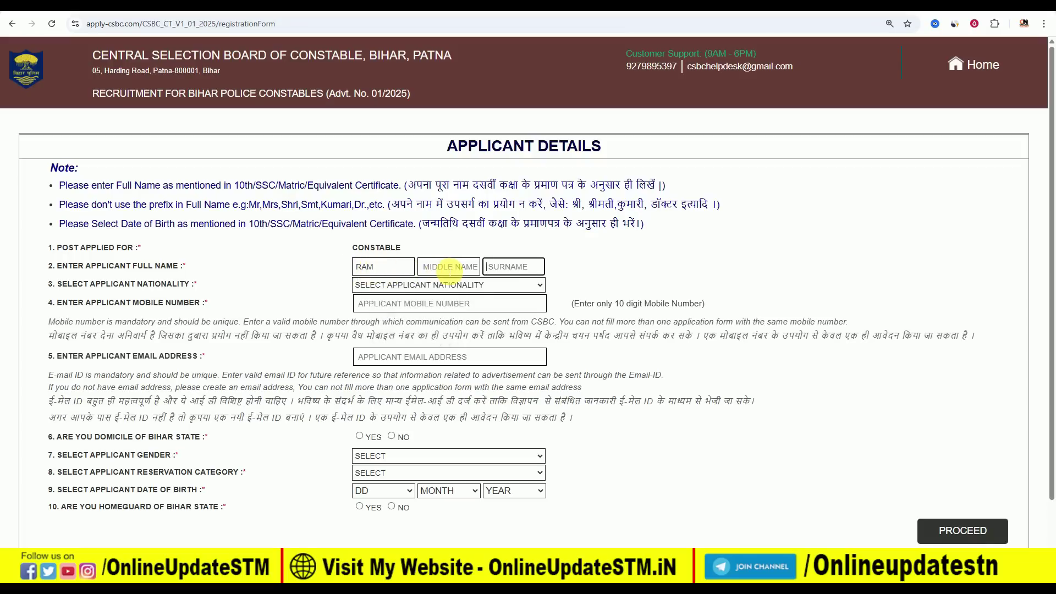
Set the applicant's nationality to INDIAN and answer YES to being domiciled in Bihar state
left_click(477, 285)
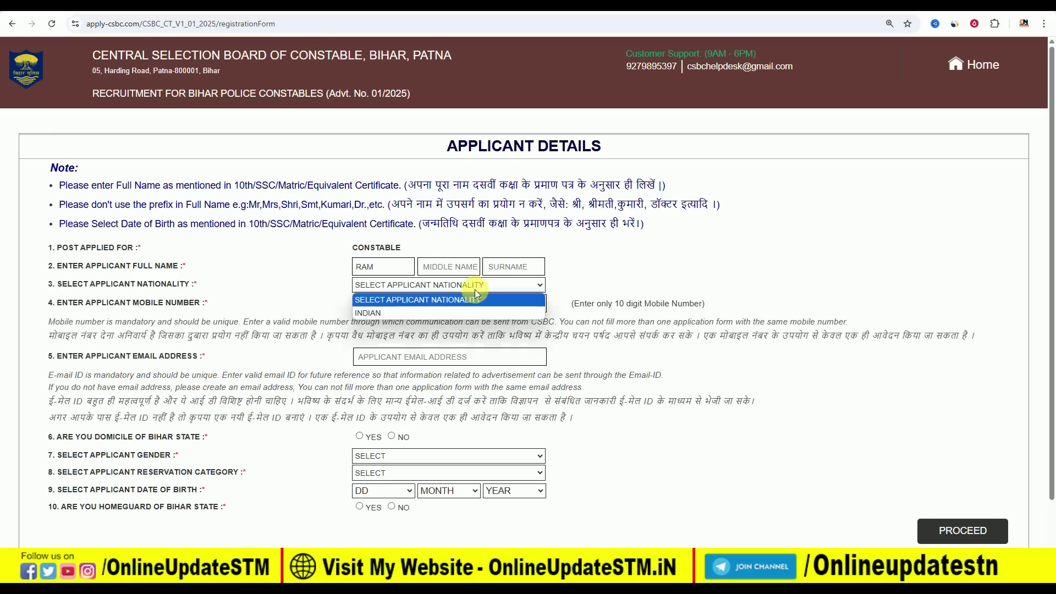
left_click(449, 315)
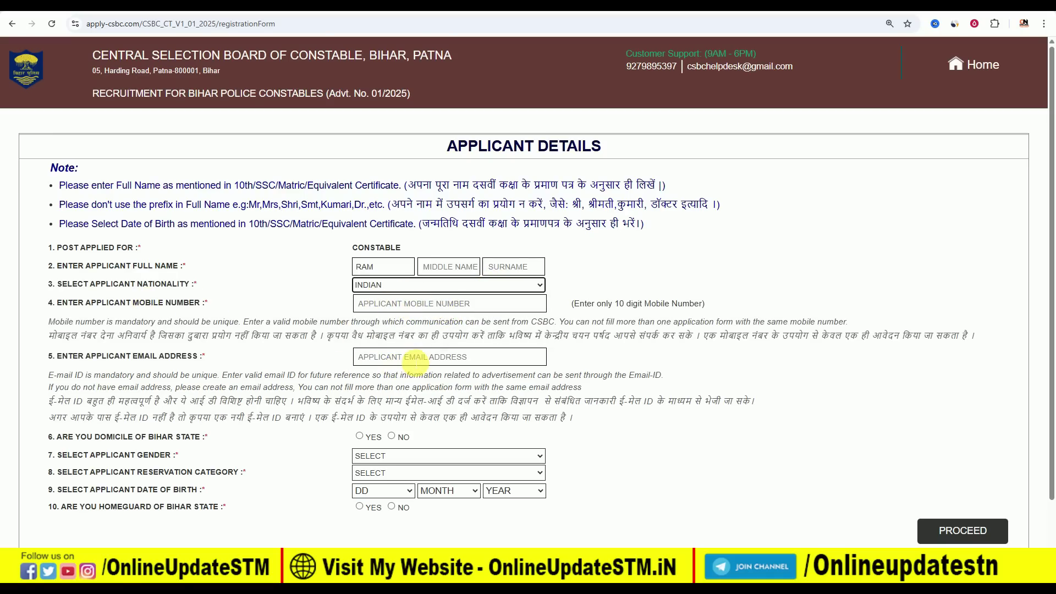
scroll(412, 358, "down", 1)
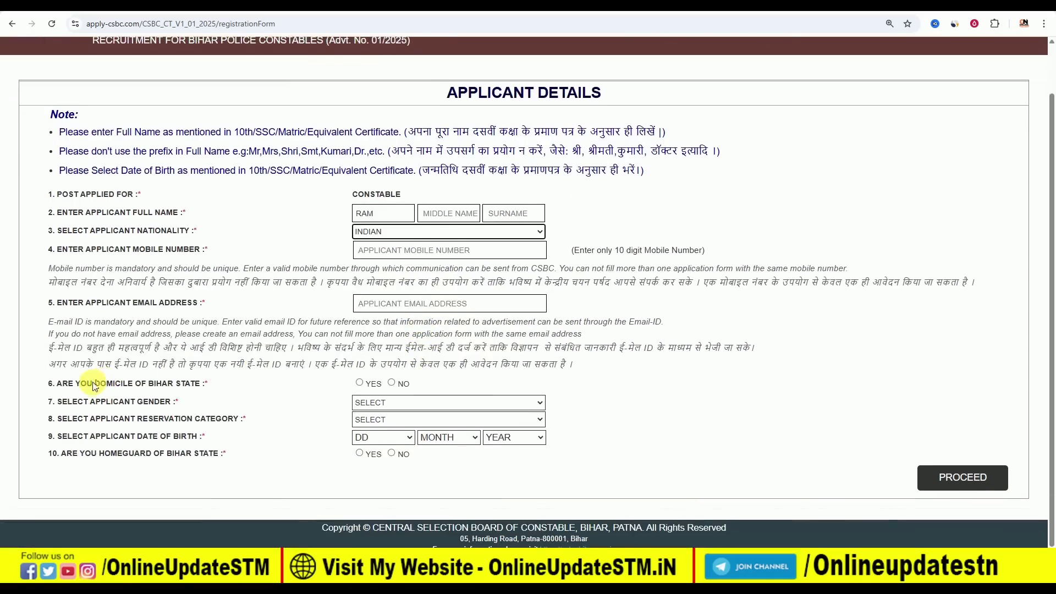
left_click(359, 383)
left_click(360, 383)
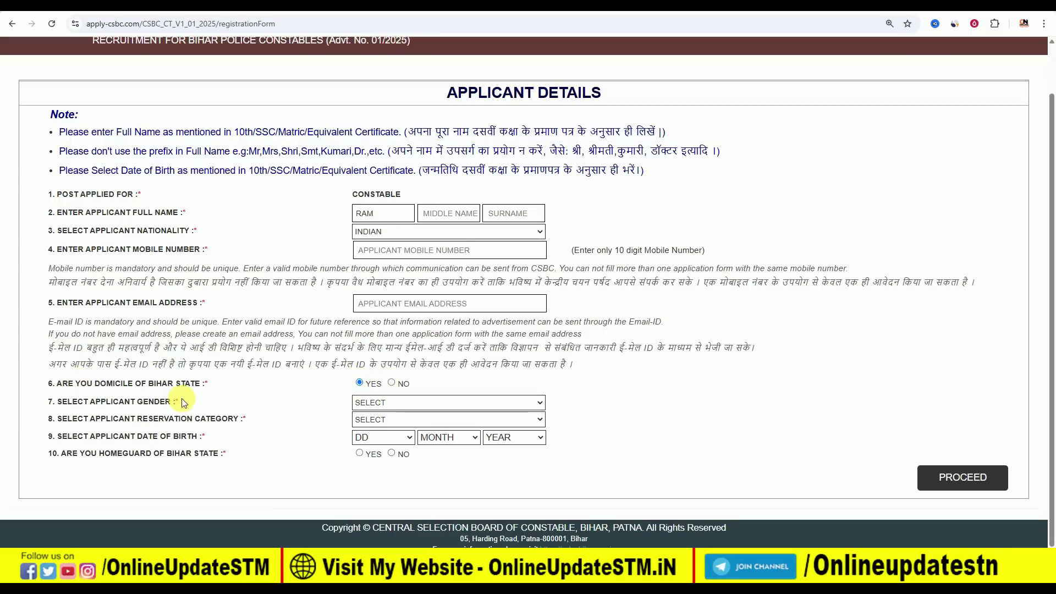
Set the applicant's gender to FEMALE and the reservation category to BC
left_click(399, 403)
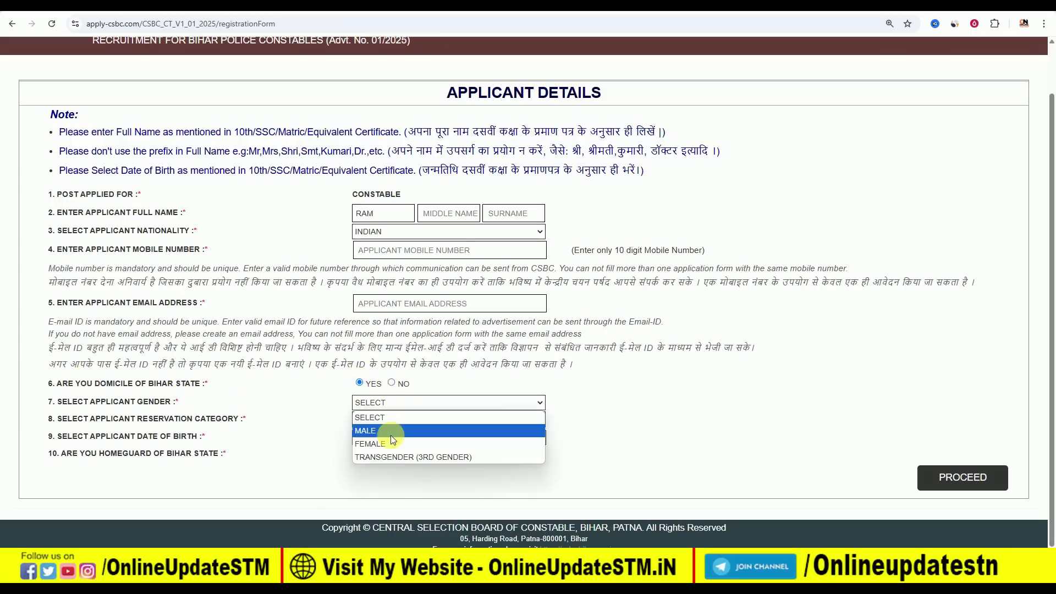
left_click(395, 432)
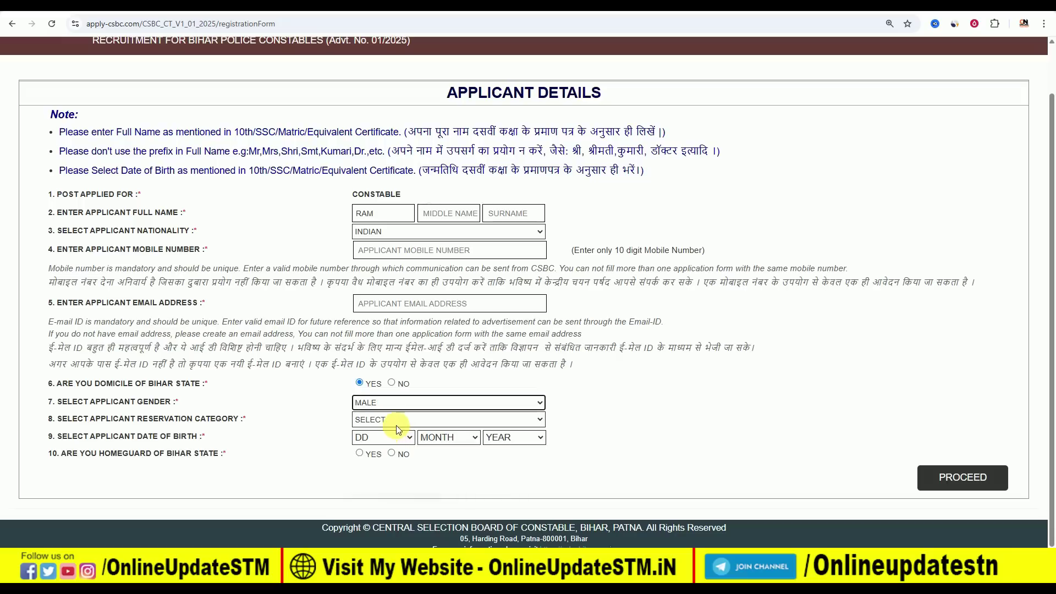
left_click(399, 423)
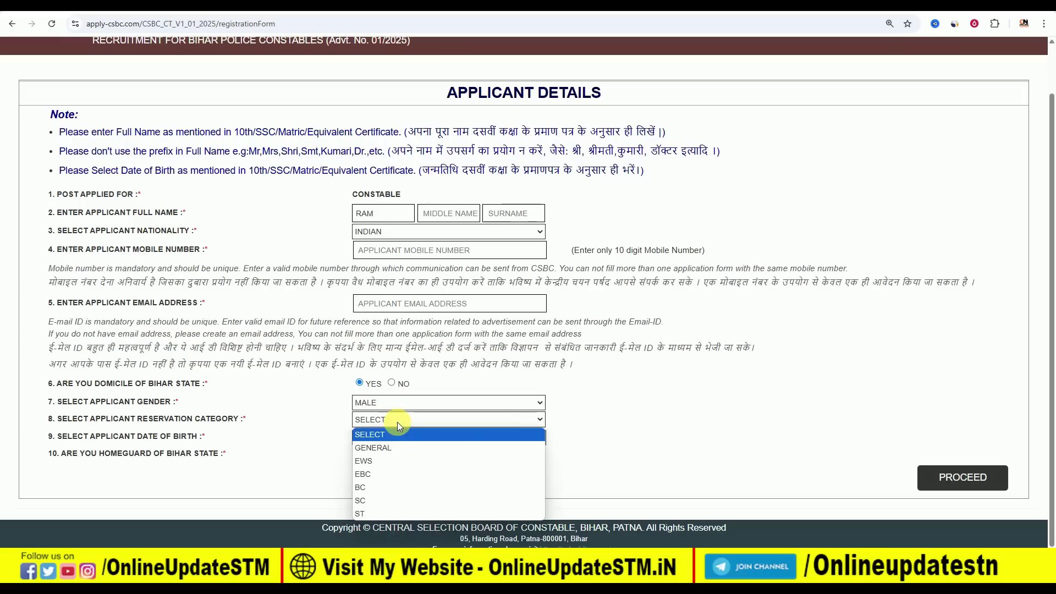
left_click(390, 489)
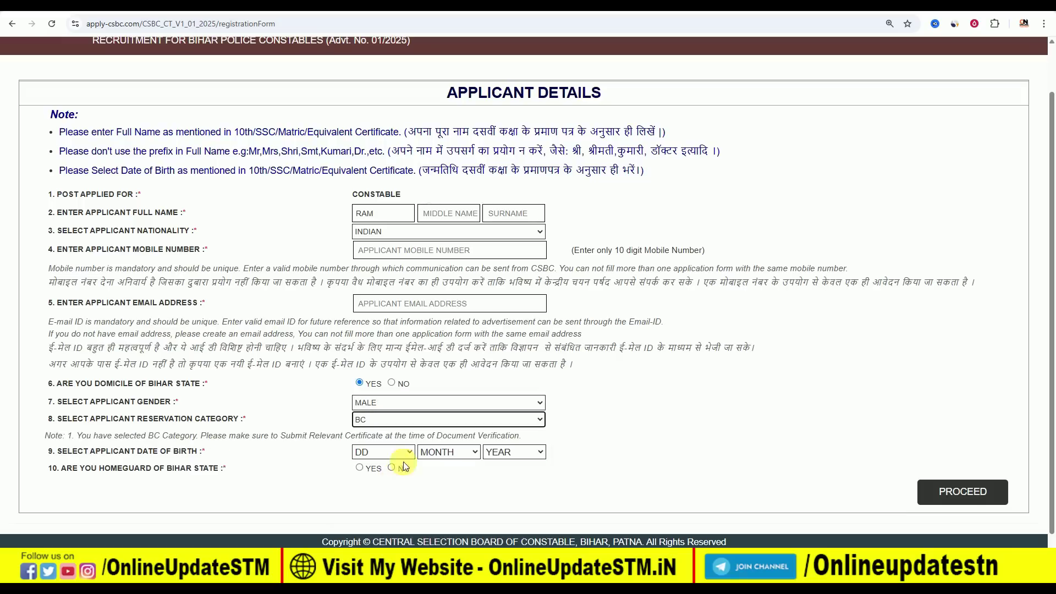
left_click(401, 401)
left_click(392, 437)
Choose the day in the applicant's date of birth, view the month choices, and answer NO to being a homeguard of Bihar state
scroll(407, 429, "down", 1)
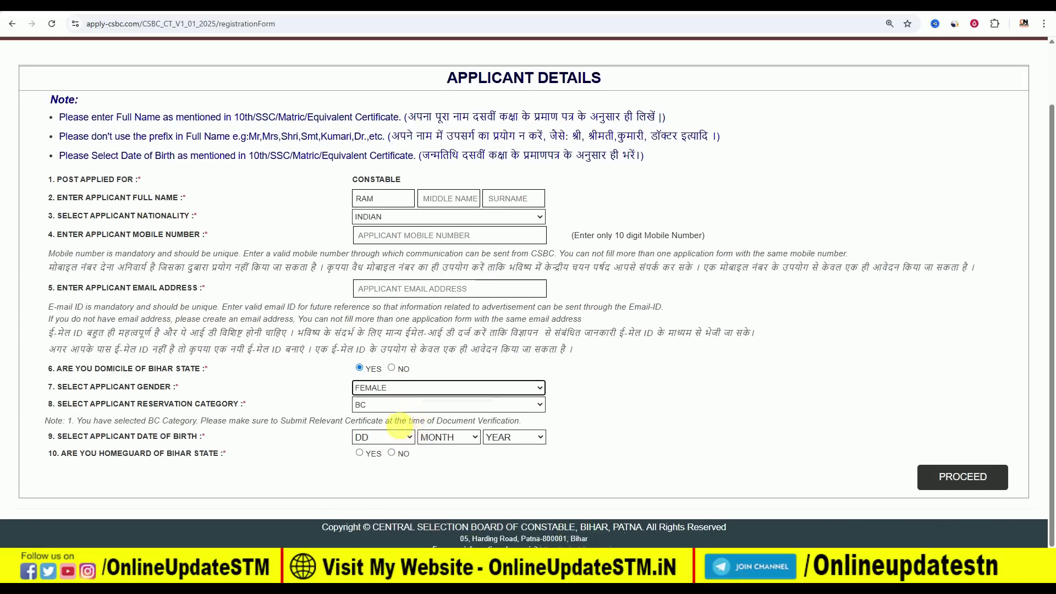
left_click(378, 437)
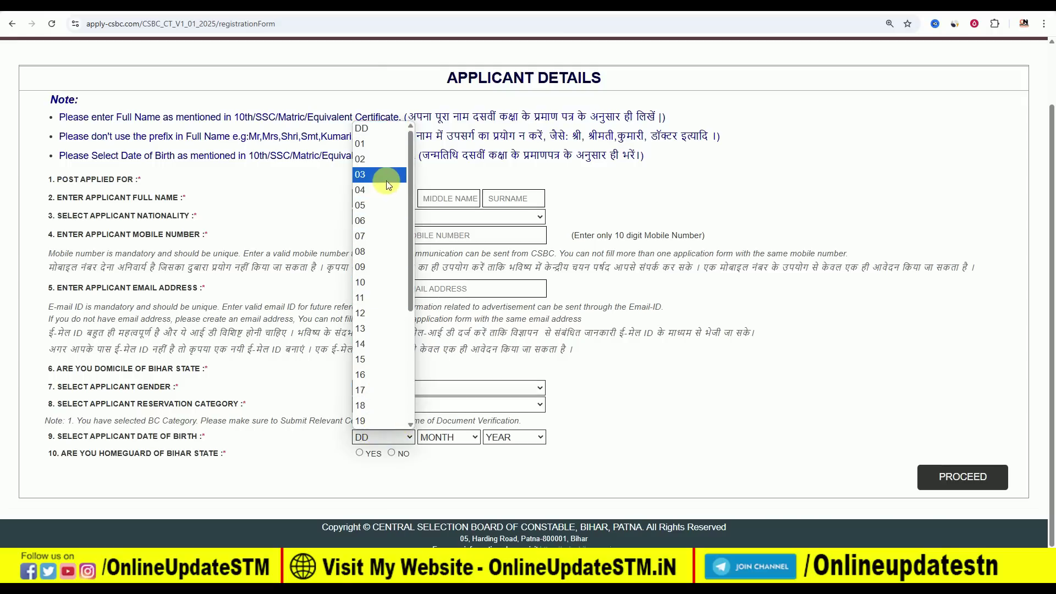
left_click(385, 143)
left_click(453, 438)
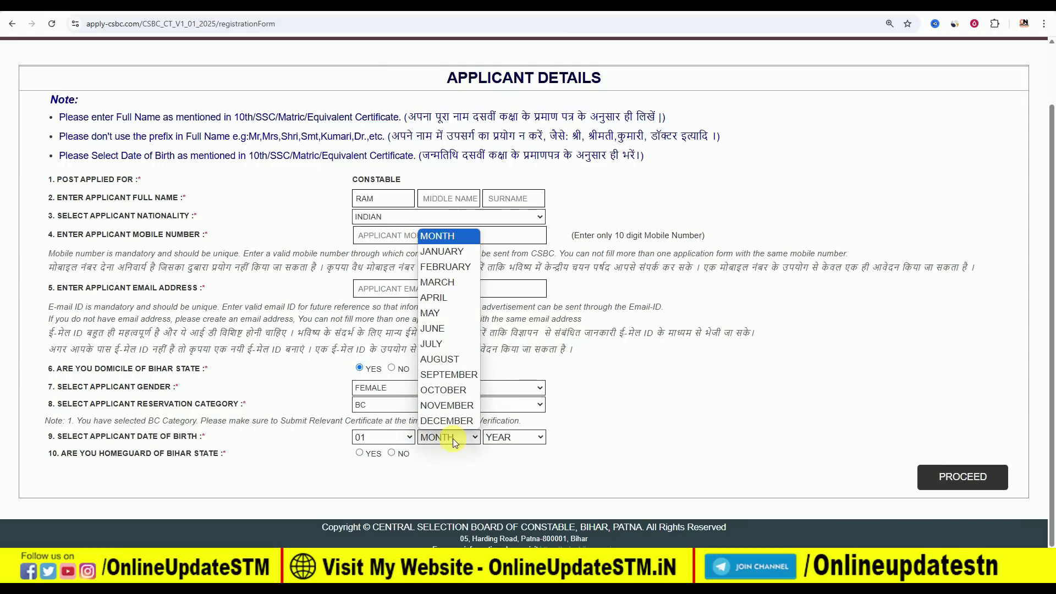
left_click(507, 436)
left_click(577, 451)
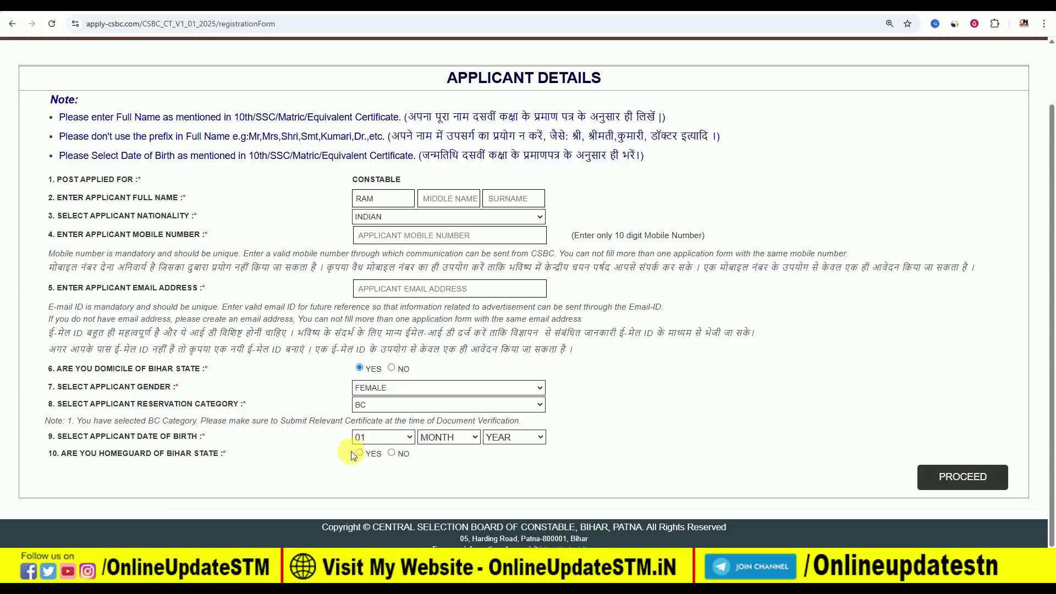
left_click(391, 454)
Proceed to the registration preview, review the applicant details and declaration, and submit the verified details for payment
left_click(960, 477)
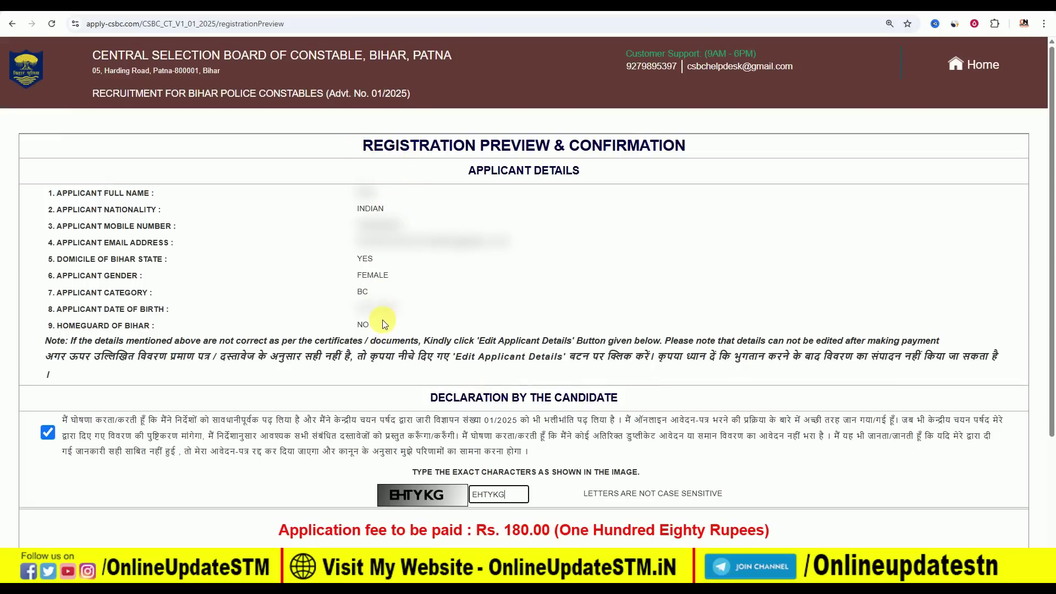
scroll(383, 331, "down", 1)
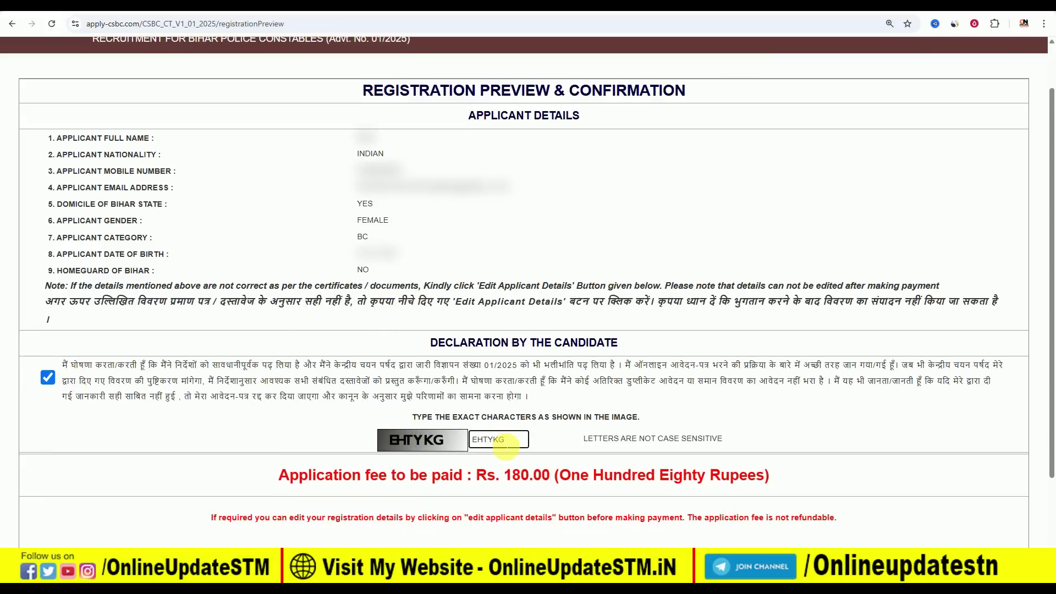
scroll(486, 437, "down", 2)
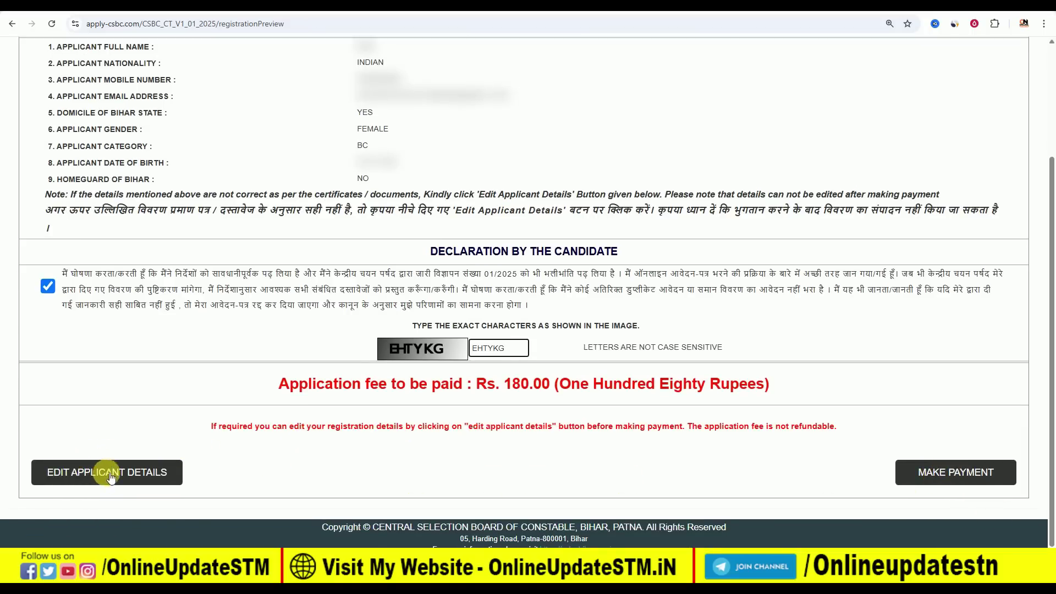
left_click(953, 480)
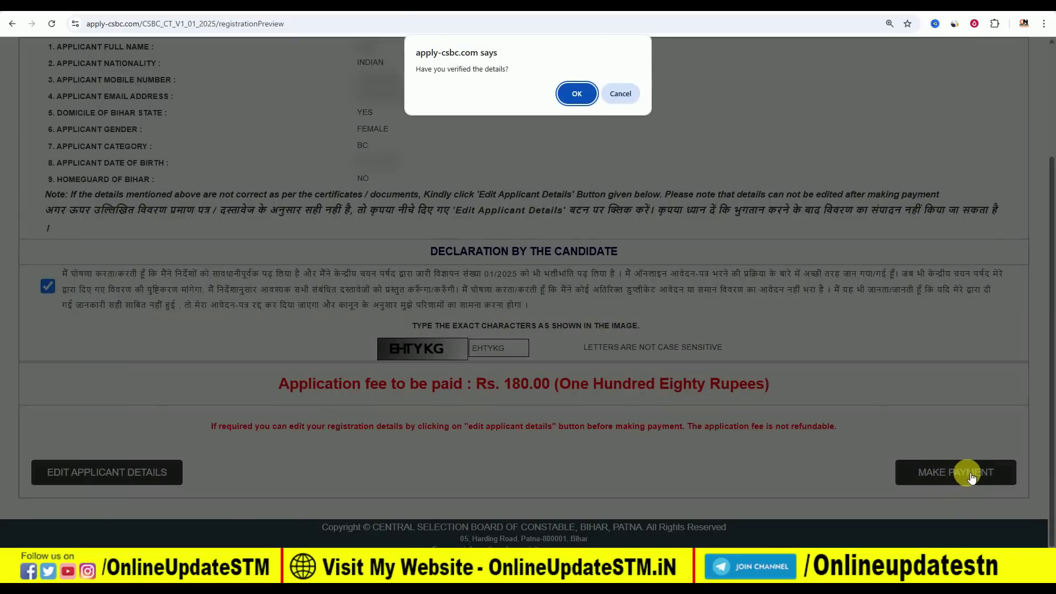
left_click(575, 96)
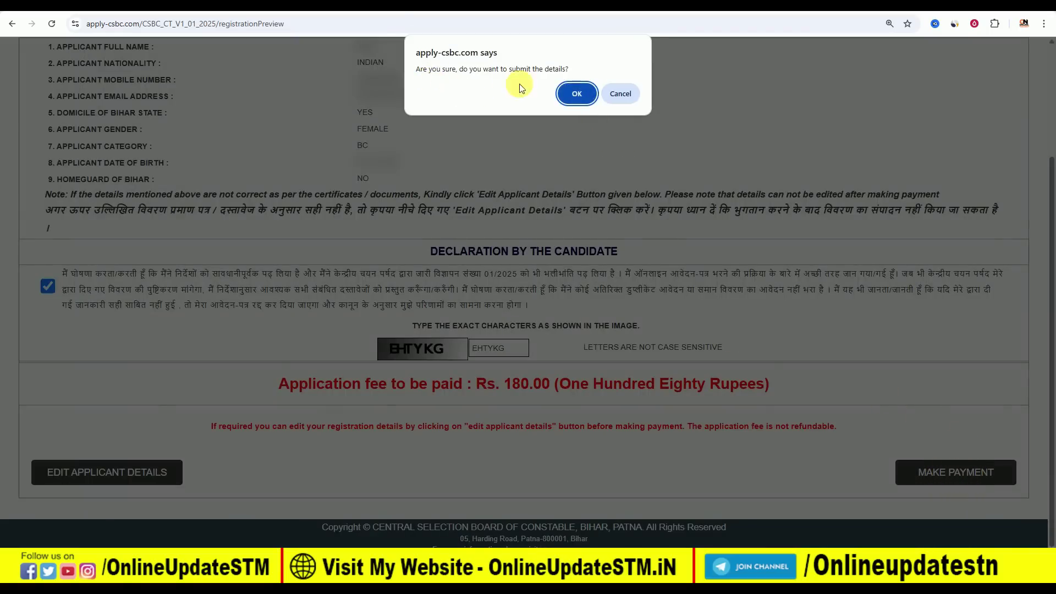
left_click(578, 96)
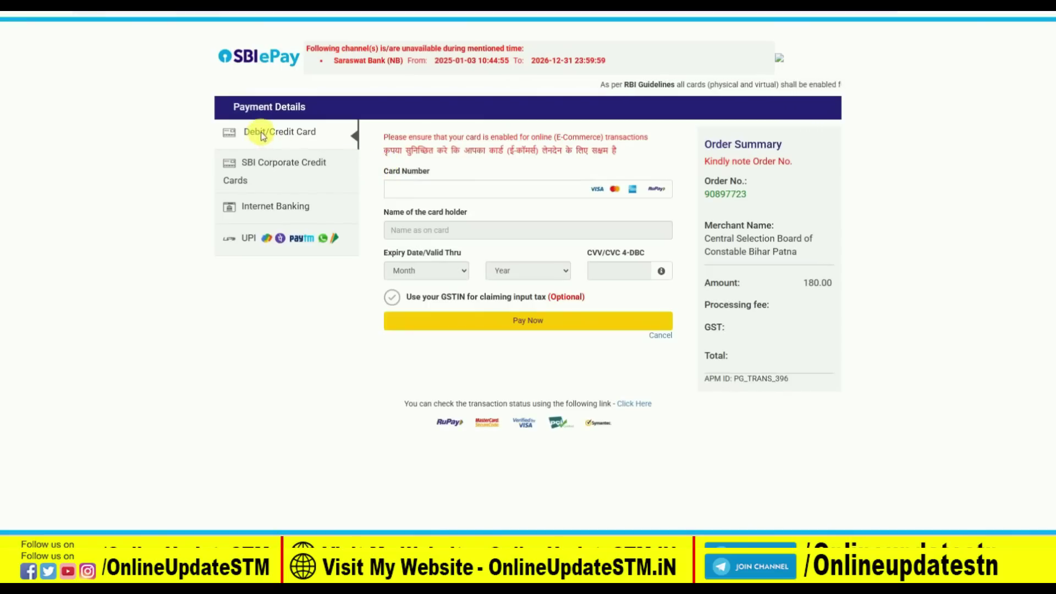
Choose UPI QR as the payment method and pay the 180.00 INR application fee
left_click(248, 239)
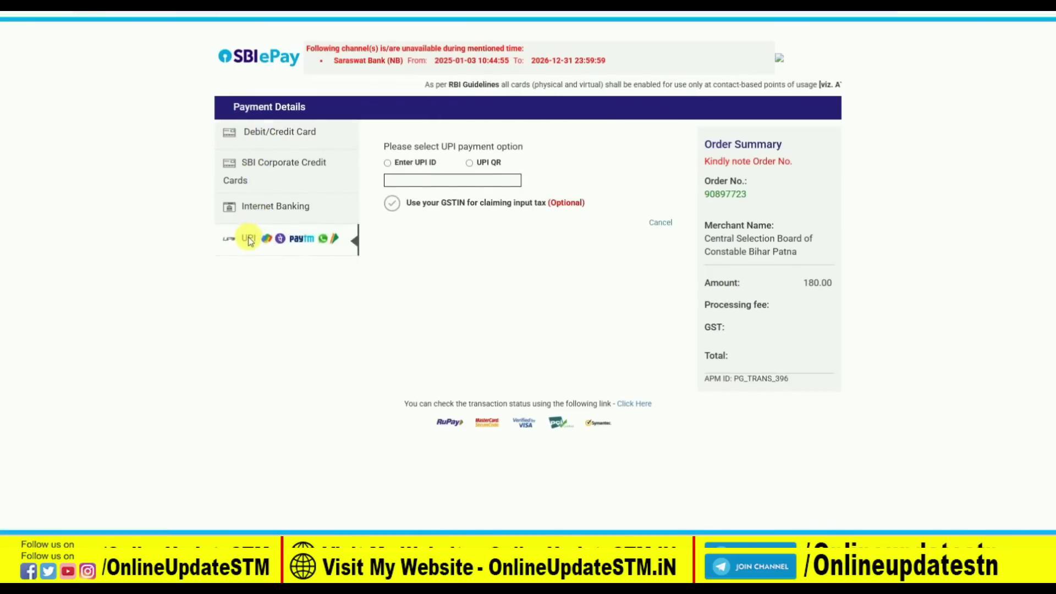
left_click(470, 164)
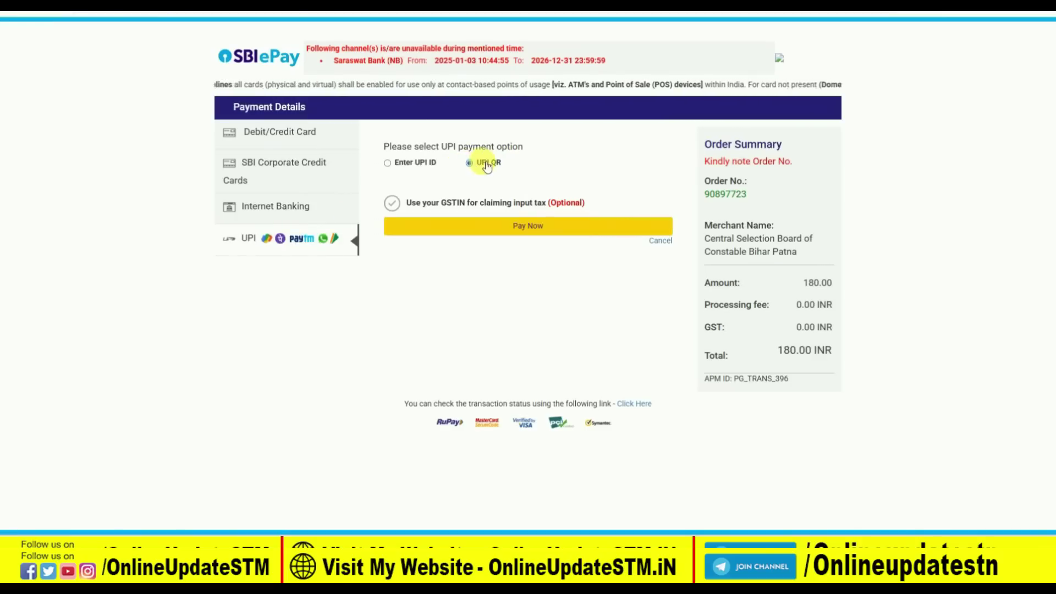
left_click(528, 230)
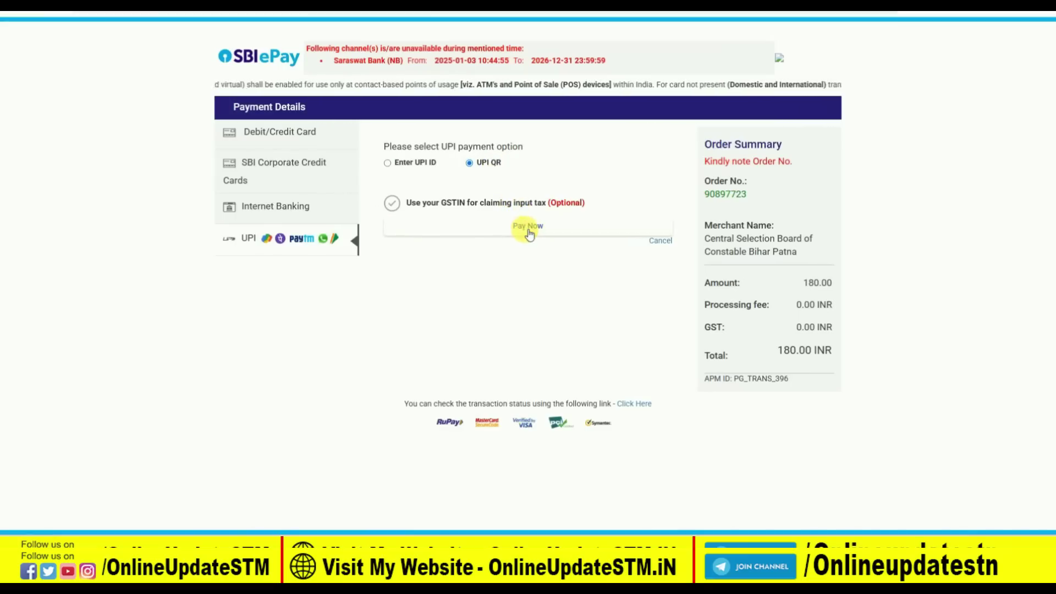
left_click(537, 227)
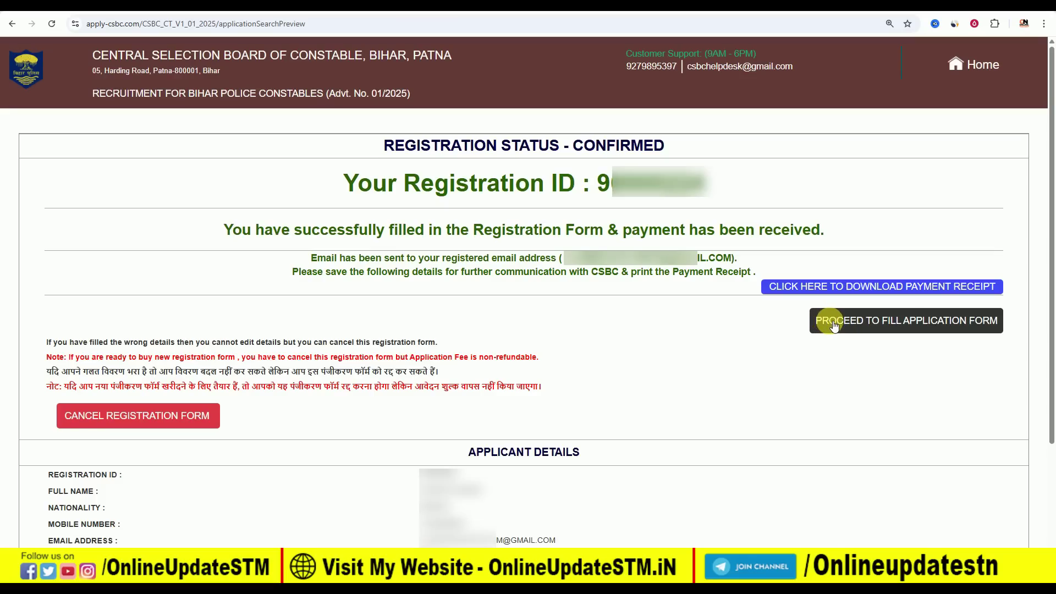
Proceed from the registration status through the Hindi instructions and their declaration to the application form
left_click(916, 323)
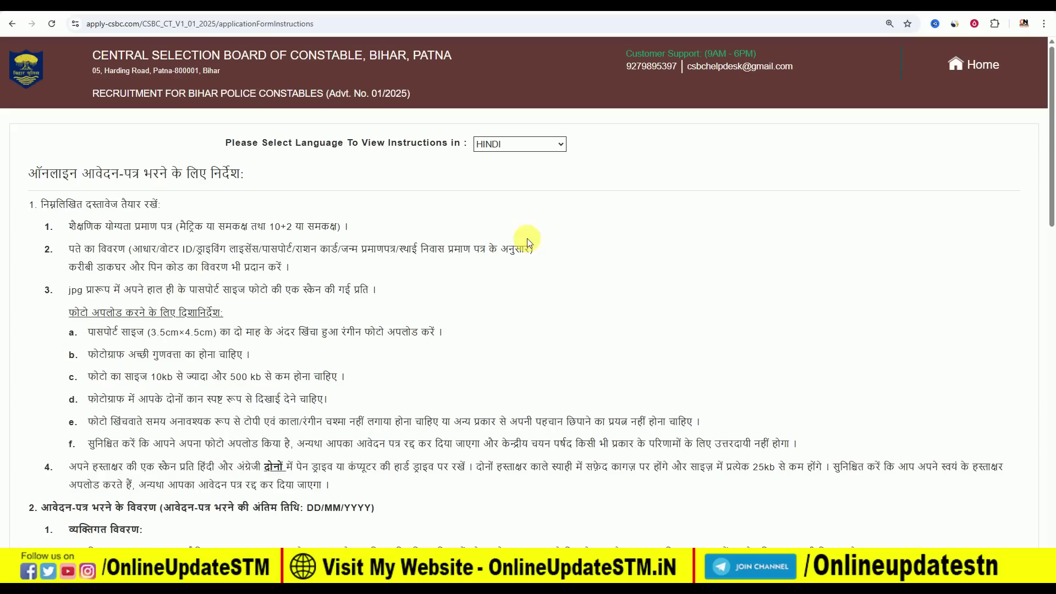
scroll(424, 200, "down", 15)
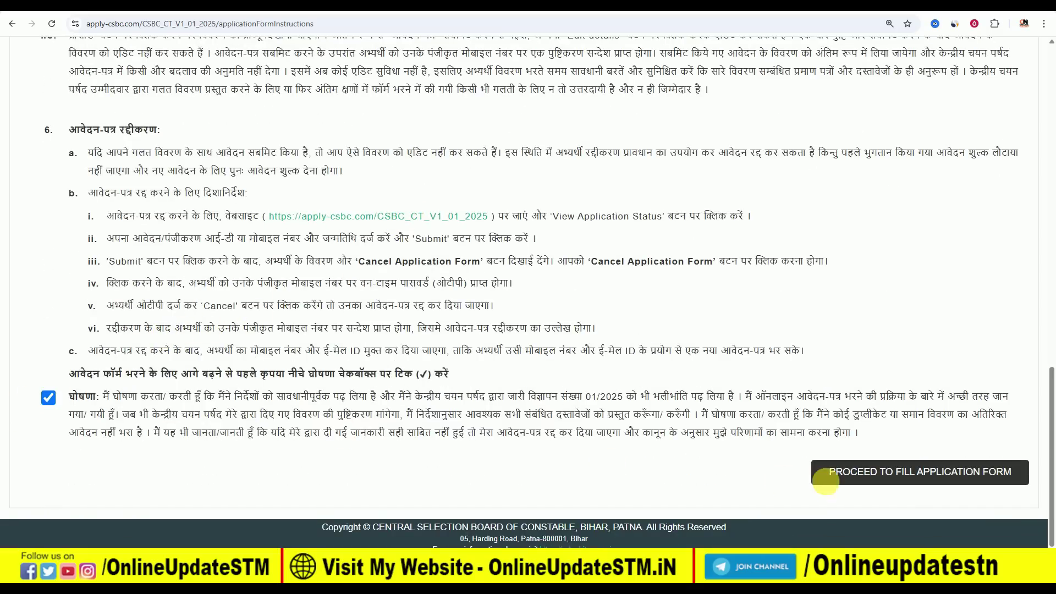
left_click(918, 472)
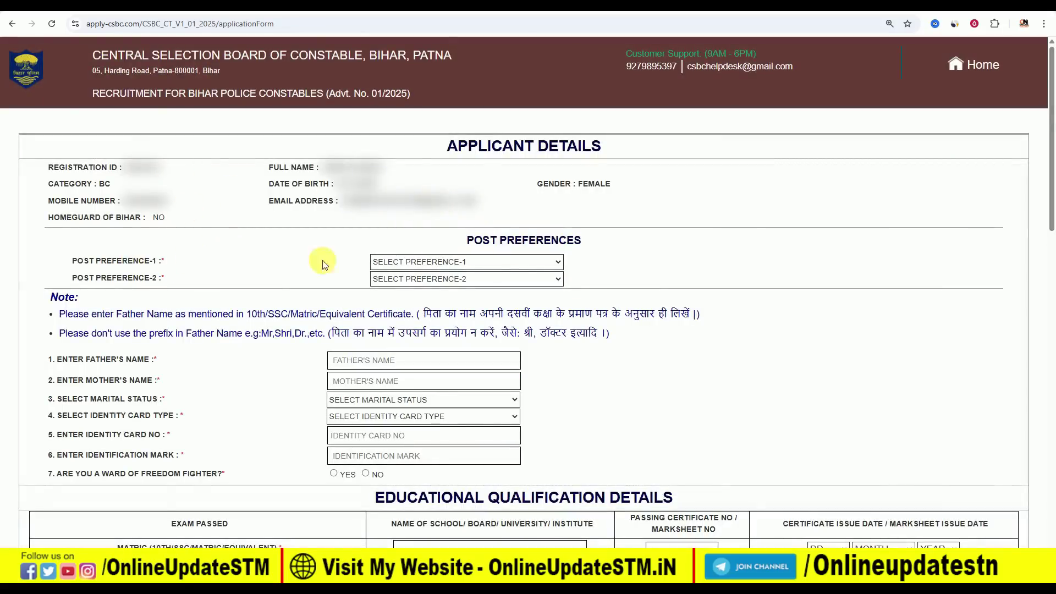
Set post preference 1 to BIHAR POLICE and post preference 2 to BIHAR SPECIAL ARMED POLICE
left_click(450, 261)
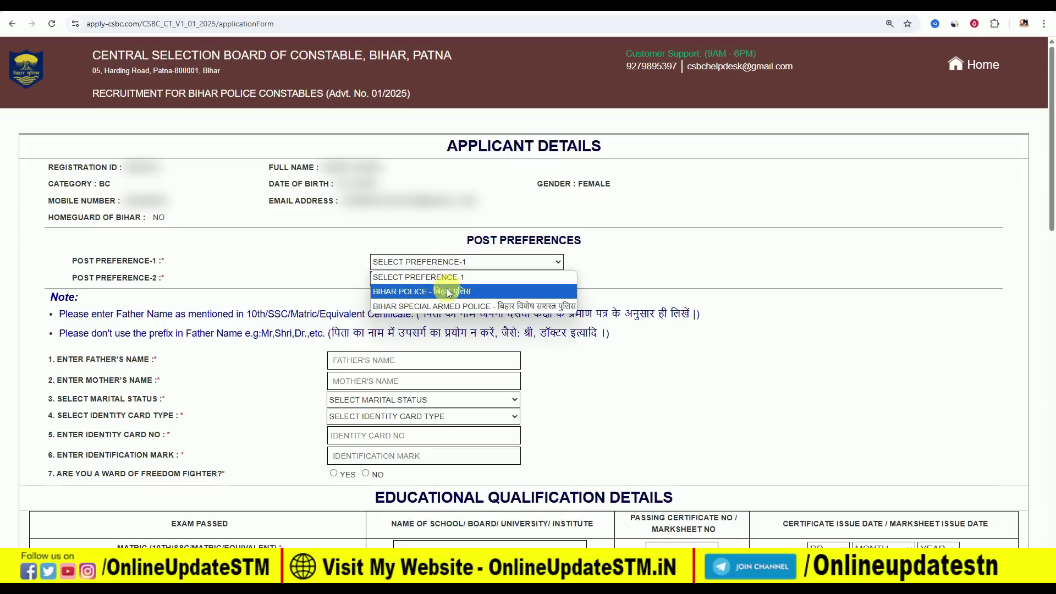
left_click(452, 292)
left_click(451, 279)
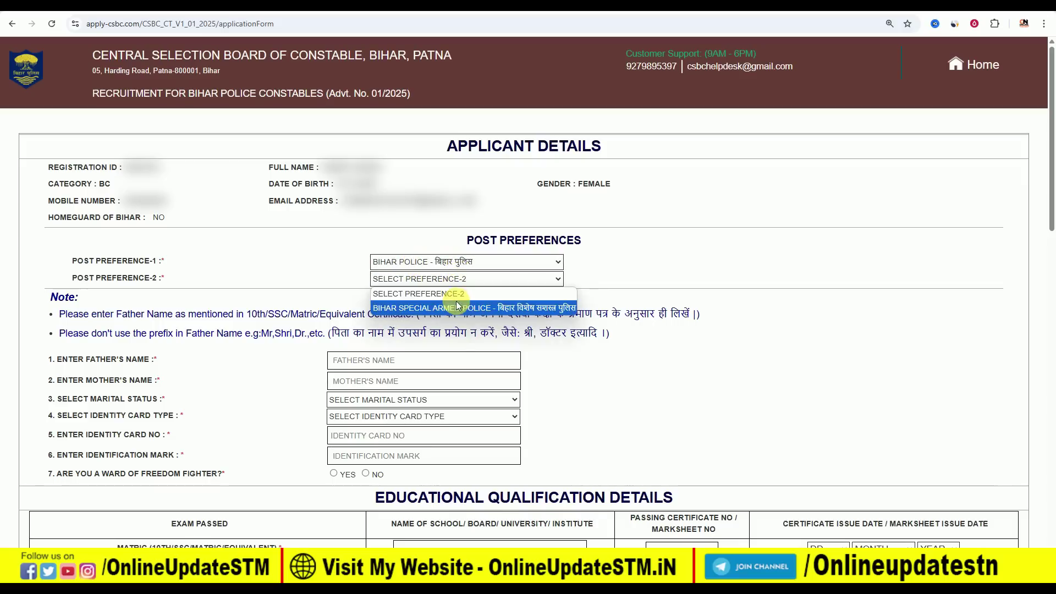
left_click(525, 308)
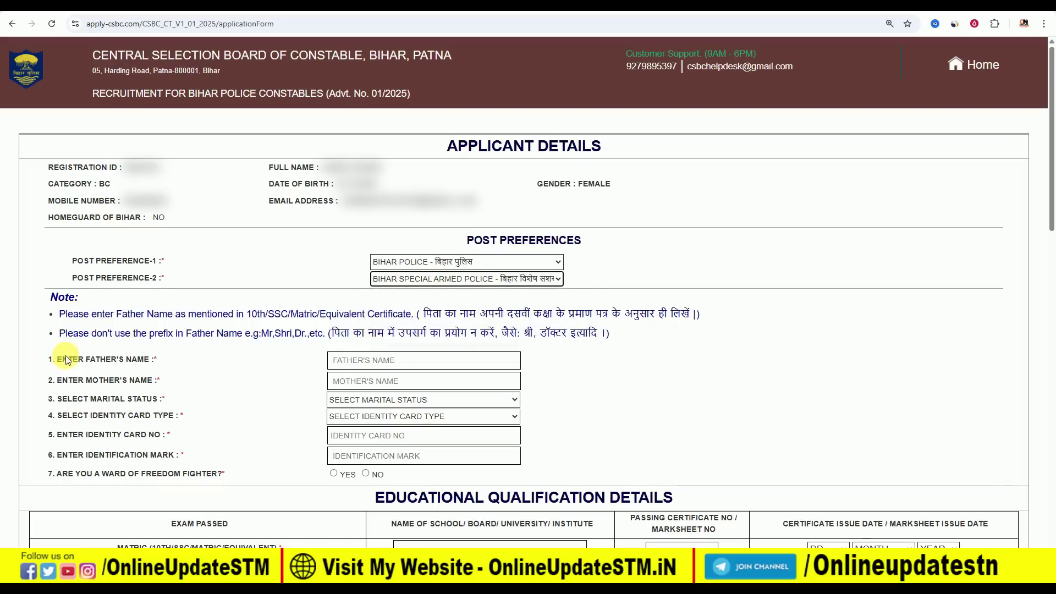
Set marital status to UNMARRIED and identity card type to AADHAR CARD, and answer NO to being a ward of a freedom fighter
left_click_drag(57, 358, 157, 374)
left_click(269, 338)
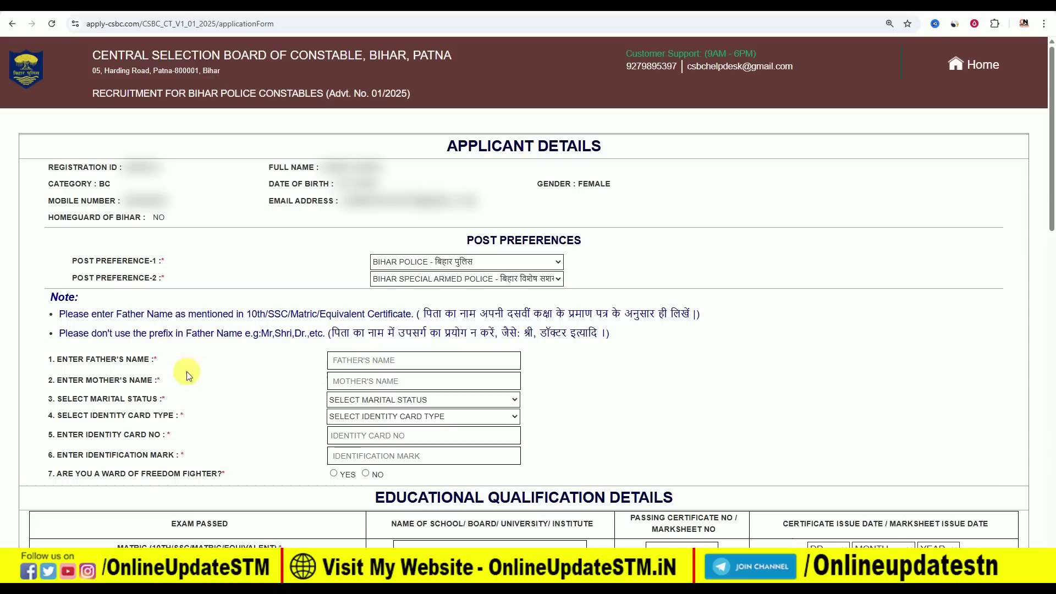
left_click(437, 400)
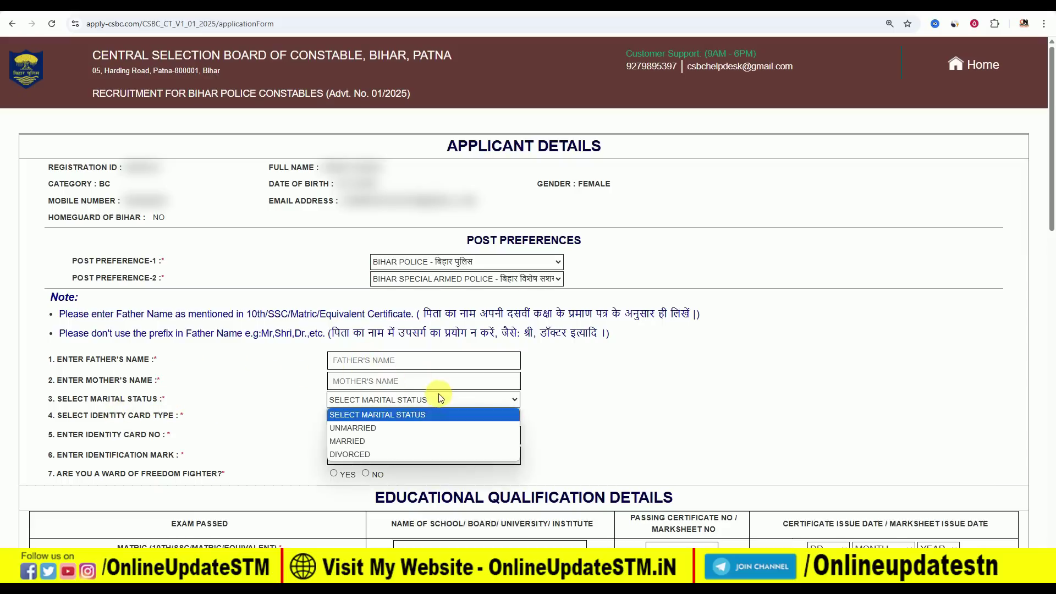
left_click(417, 428)
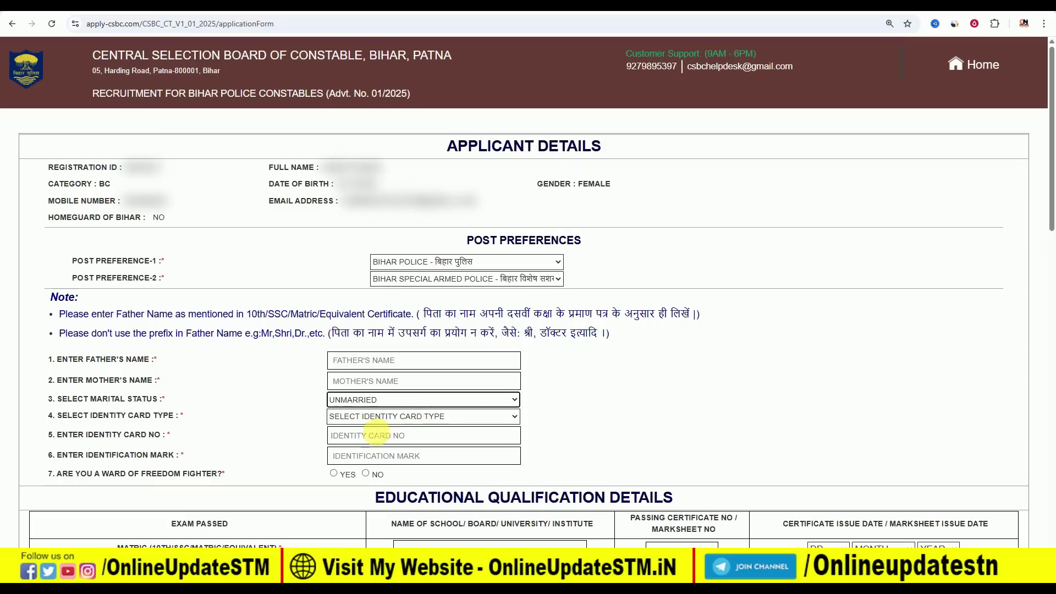
left_click(375, 417)
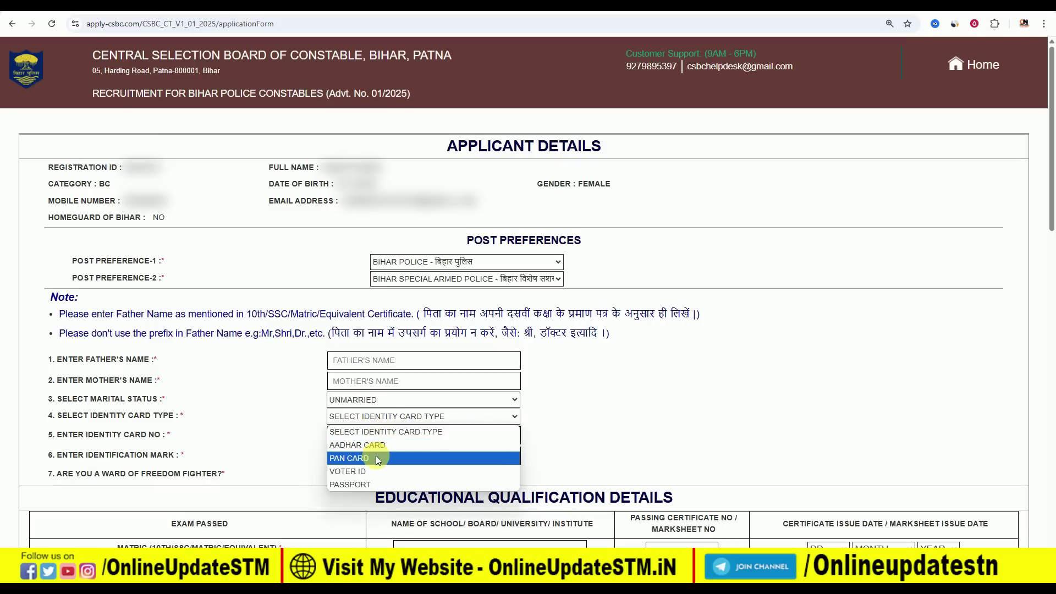
left_click(382, 446)
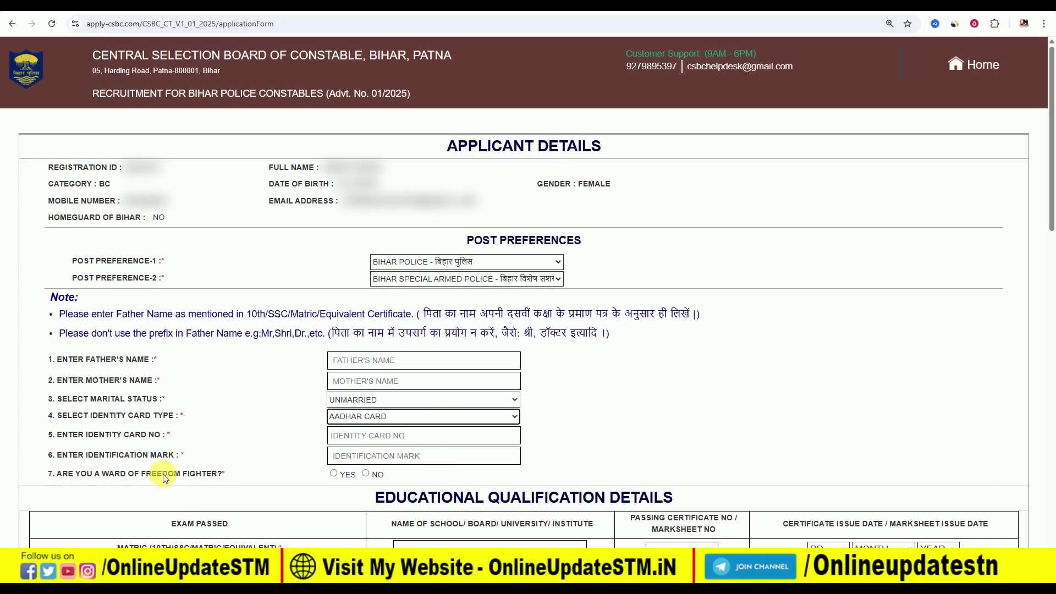
left_click(365, 473)
In the educational qualification details, enter BSEB PATNA as the board for the matric exam
scroll(524, 393, "down", 3)
left_click_drag(376, 332, 660, 332)
scroll(494, 314, "down", 2)
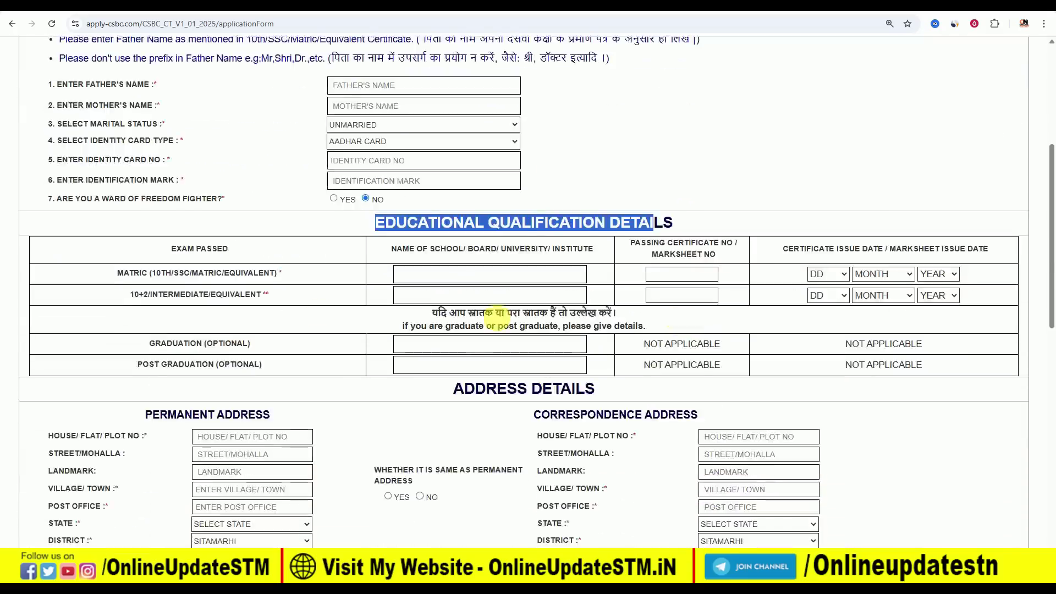
left_click(230, 273)
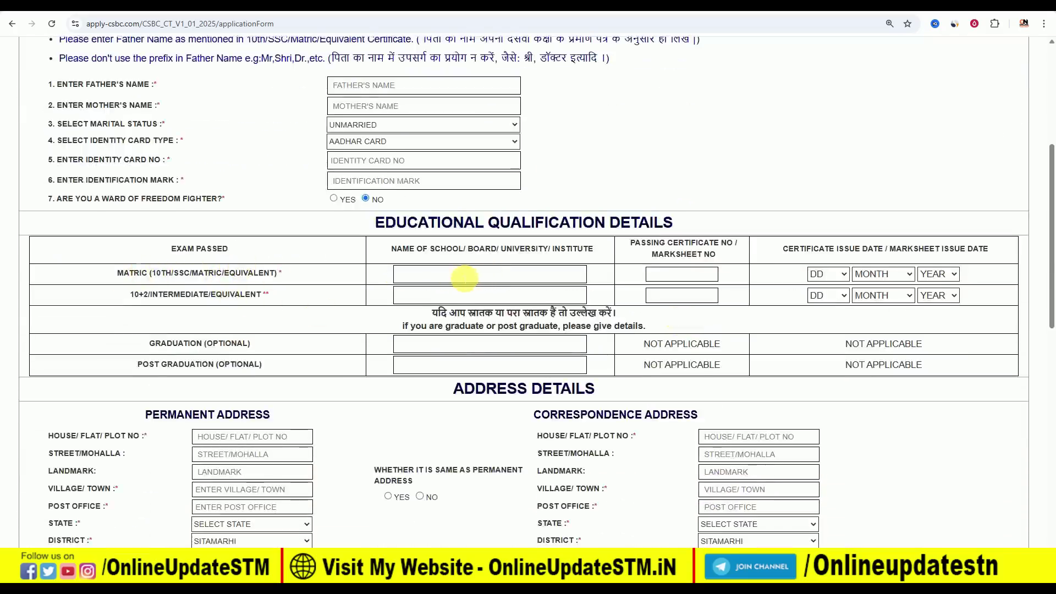
left_click(463, 279)
left_click(476, 321)
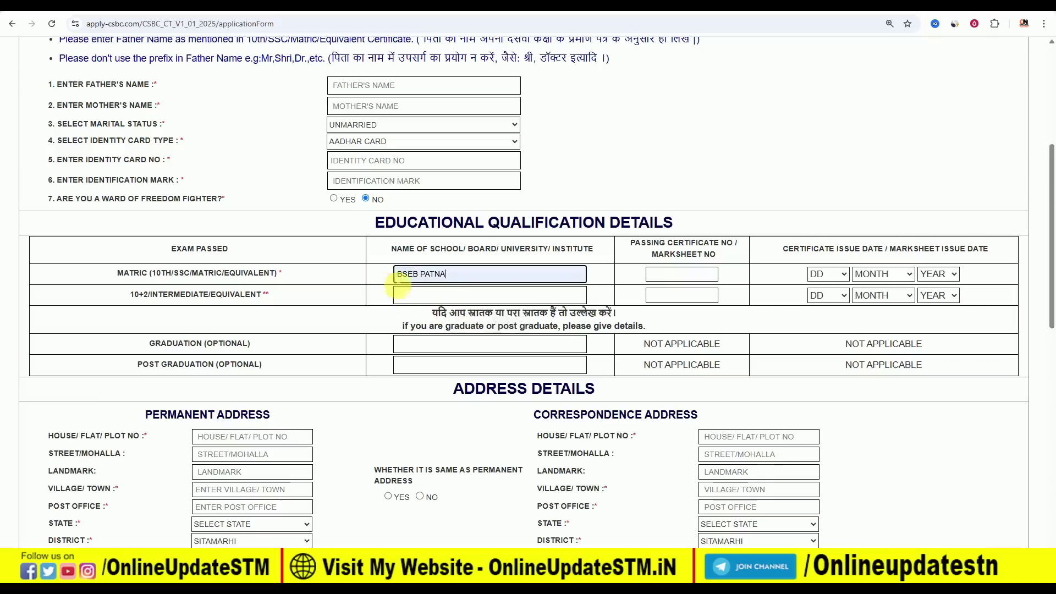
Examine the passing certificate and marksheet number heading in the educational qualification table
left_click(630, 243)
left_click_drag(629, 243, 715, 245)
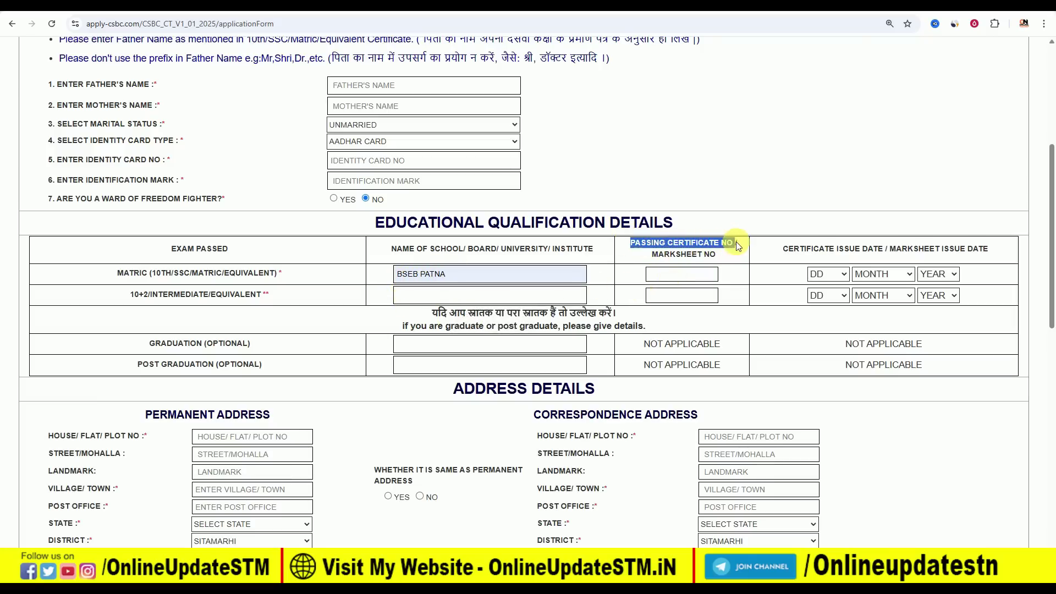
left_click_drag(652, 254, 696, 254)
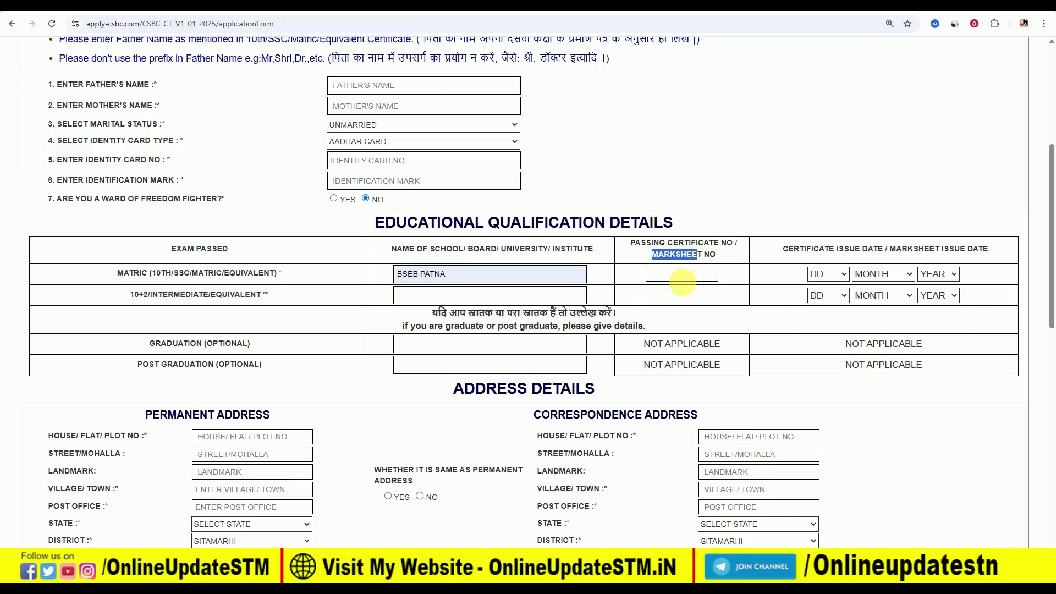
left_click(731, 251)
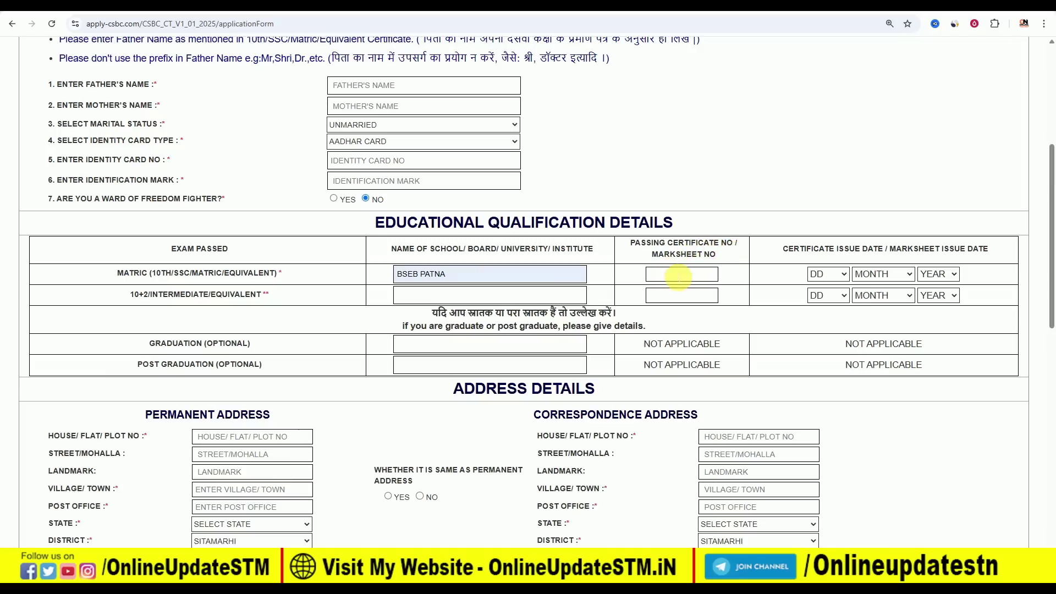
Examine the certificate issue date fields and the intermediate and graduation rows in the educational qualification table
left_click(822, 276)
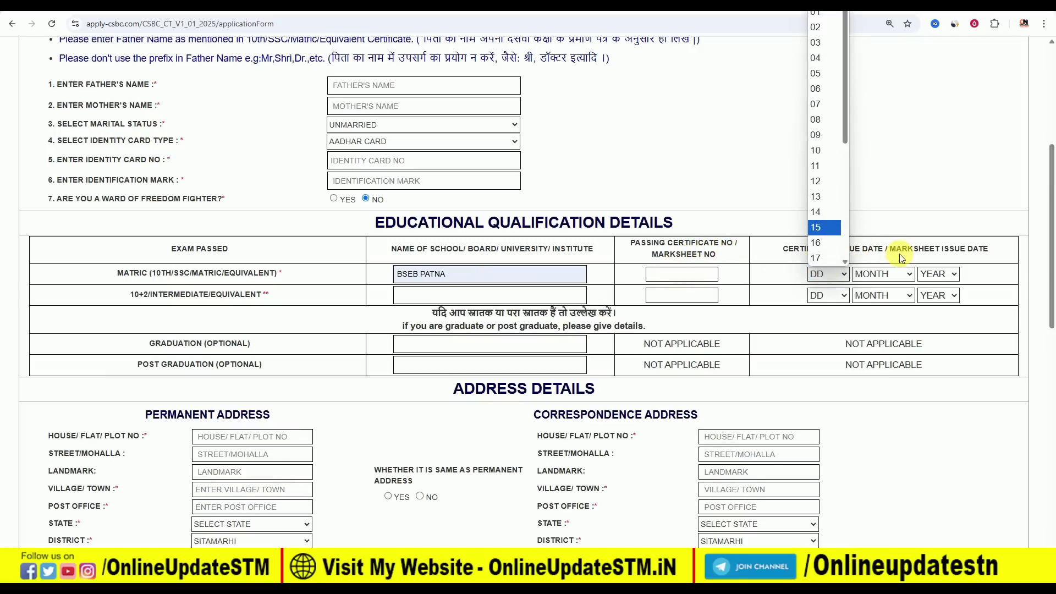
left_click(882, 271)
left_click(963, 259)
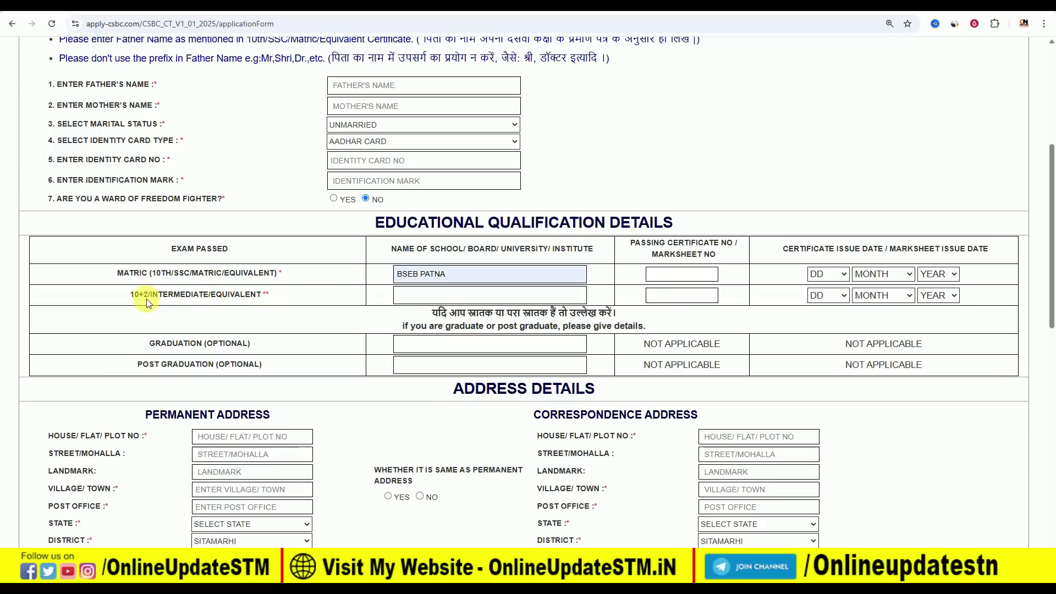
left_click_drag(160, 296, 265, 298)
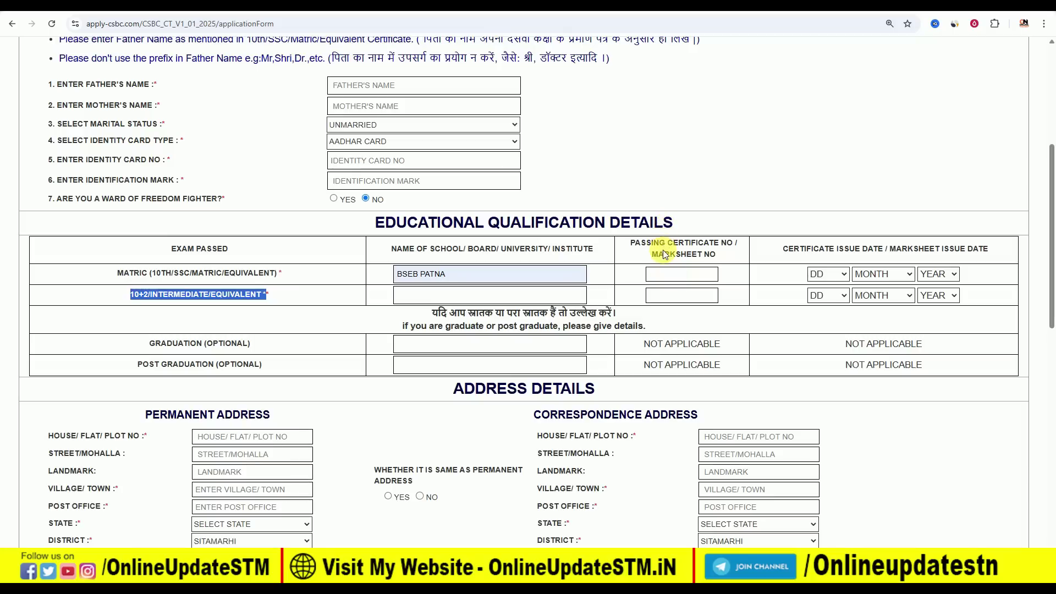
left_click(828, 296)
left_click(832, 295)
left_click(877, 296)
left_click(881, 296)
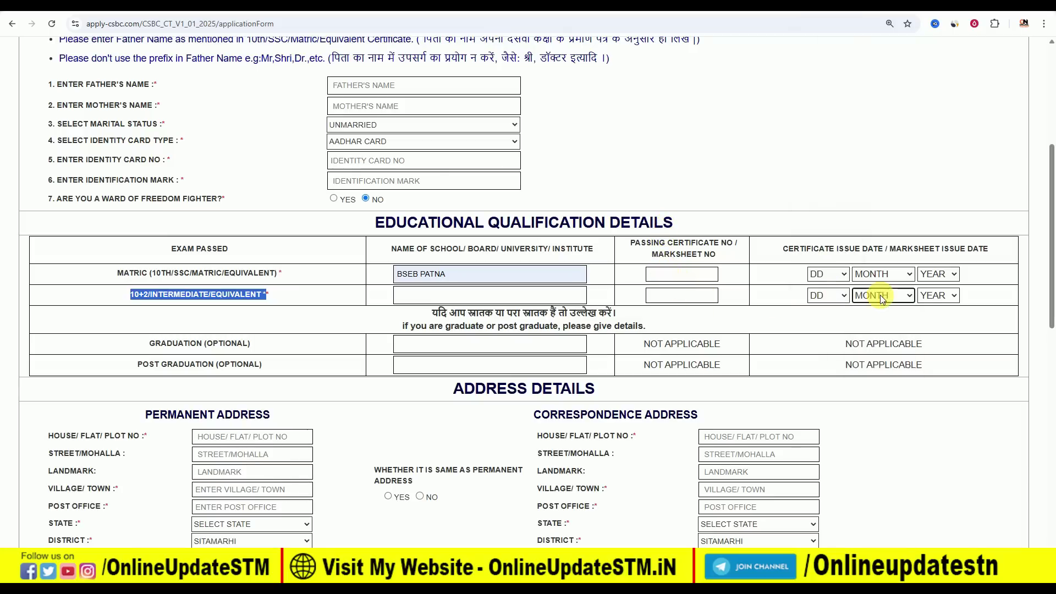
left_click_drag(112, 350, 497, 353)
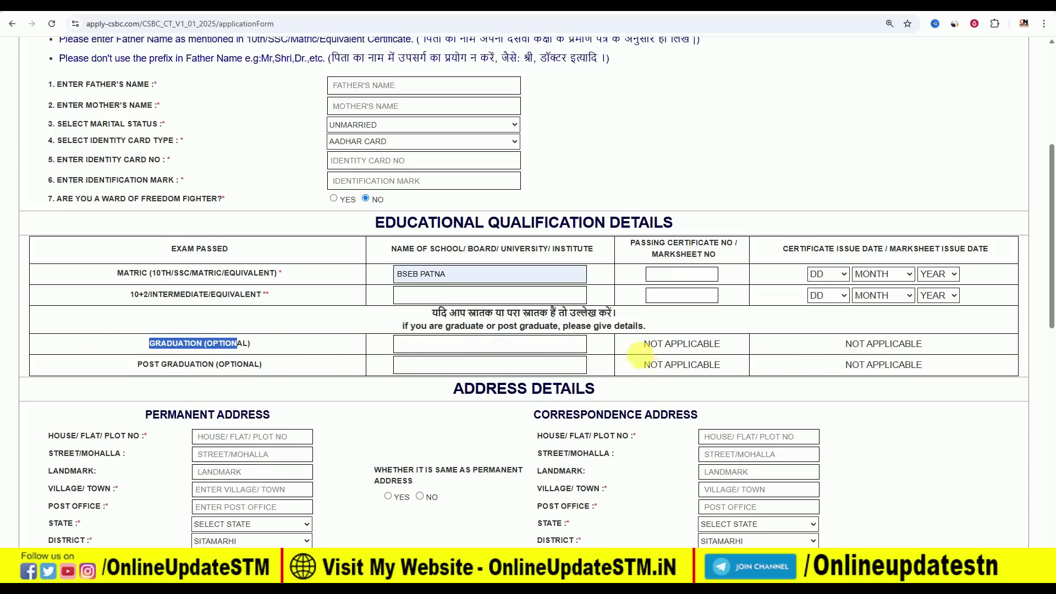
Examine the permanent and correspondence address fields in the address details section
scroll(499, 381, "down", 4)
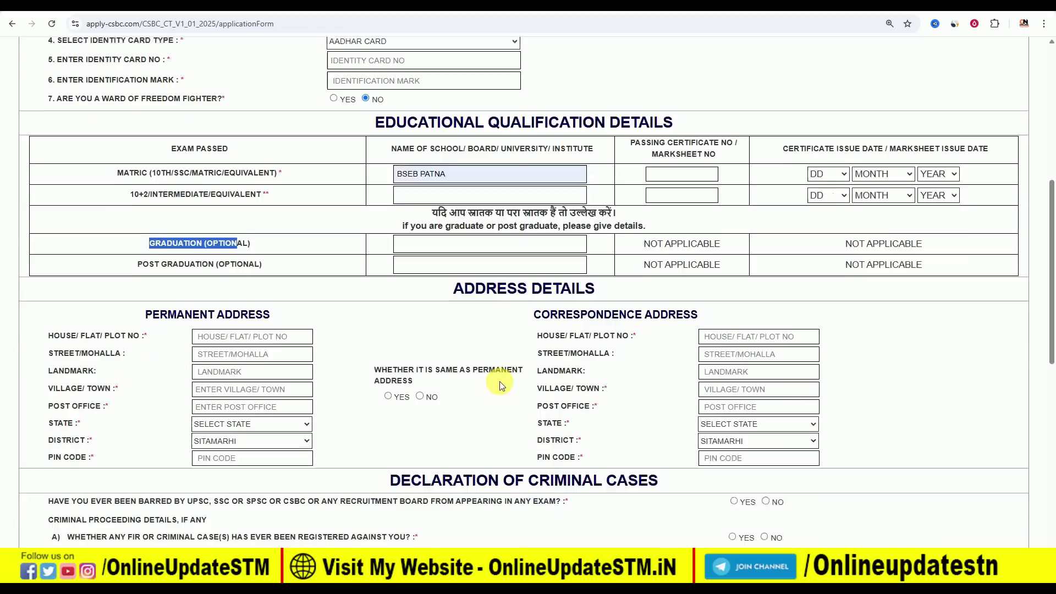
left_click_drag(451, 168, 599, 167)
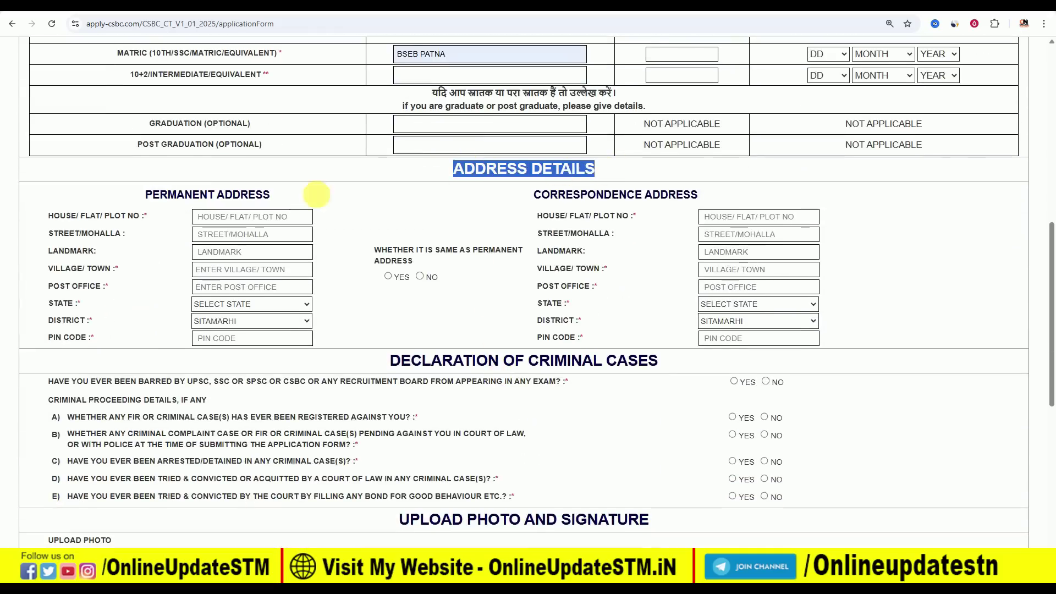
left_click_drag(145, 194, 307, 198)
left_click(254, 207)
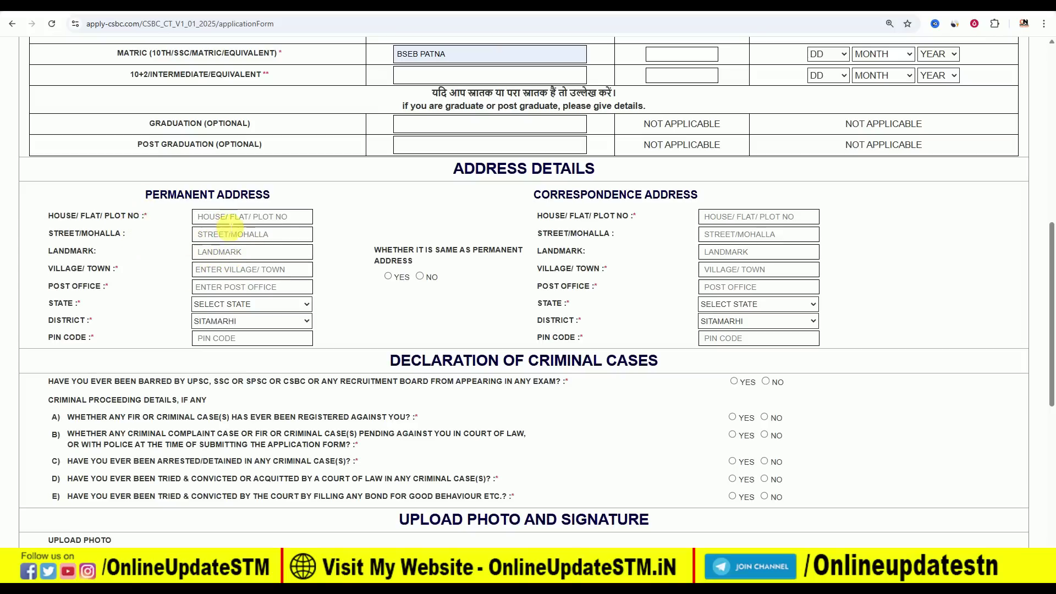
left_click(238, 306)
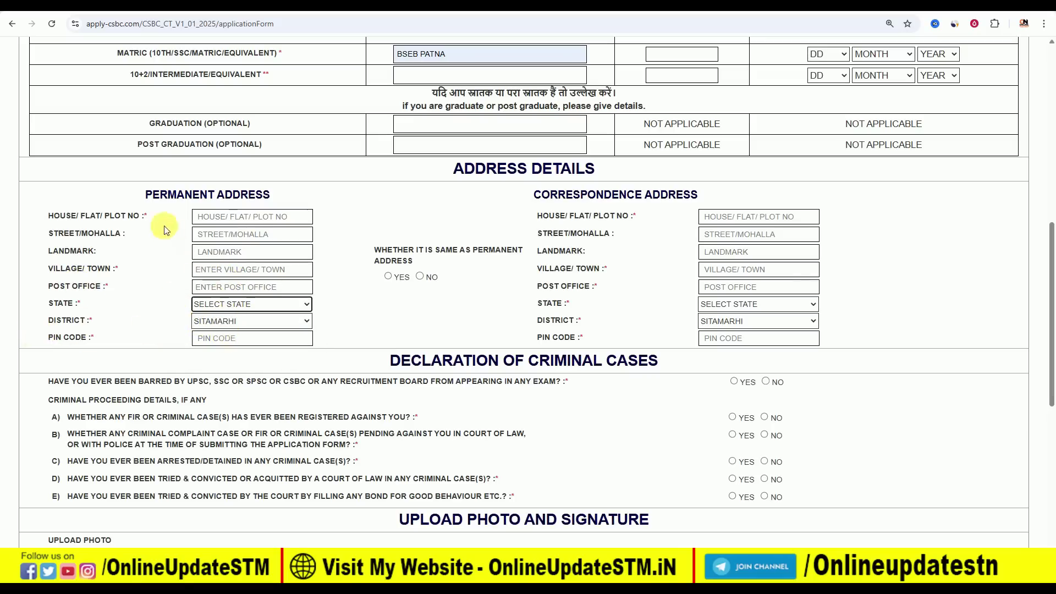
left_click_drag(146, 194, 264, 195)
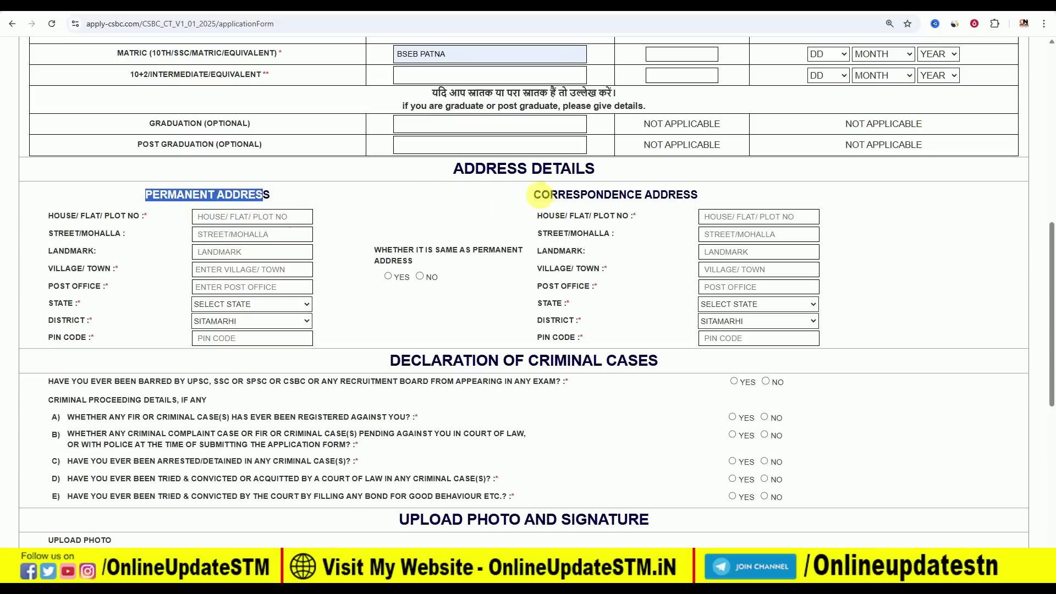
left_click_drag(542, 194, 671, 198)
left_click(409, 246)
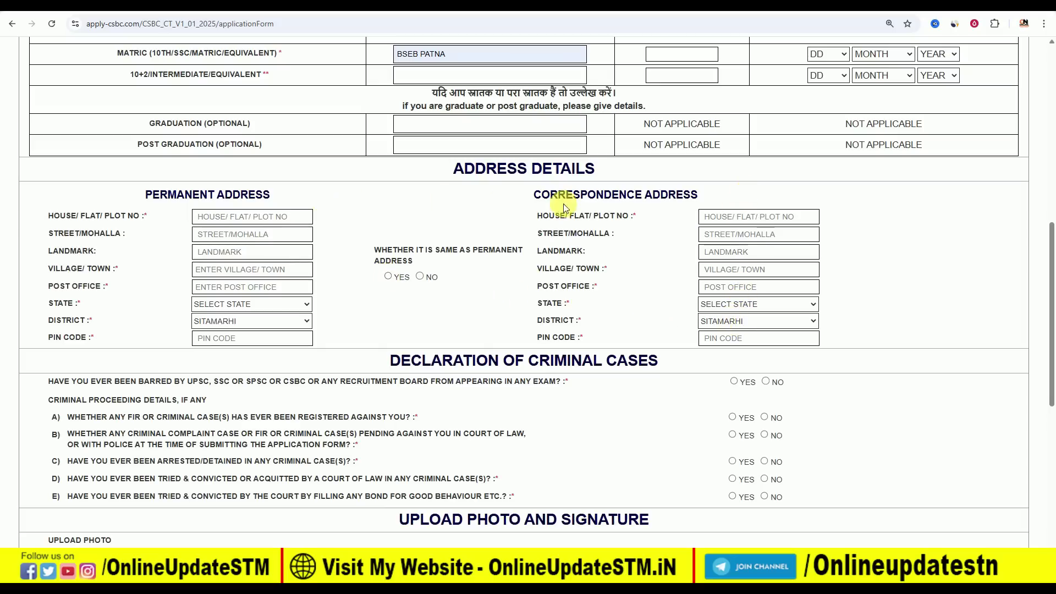
Answer NO to the question about being barred from exams and to criminal proceeding questions A to E in the criminal cases declaration
scroll(613, 321, "down", 3)
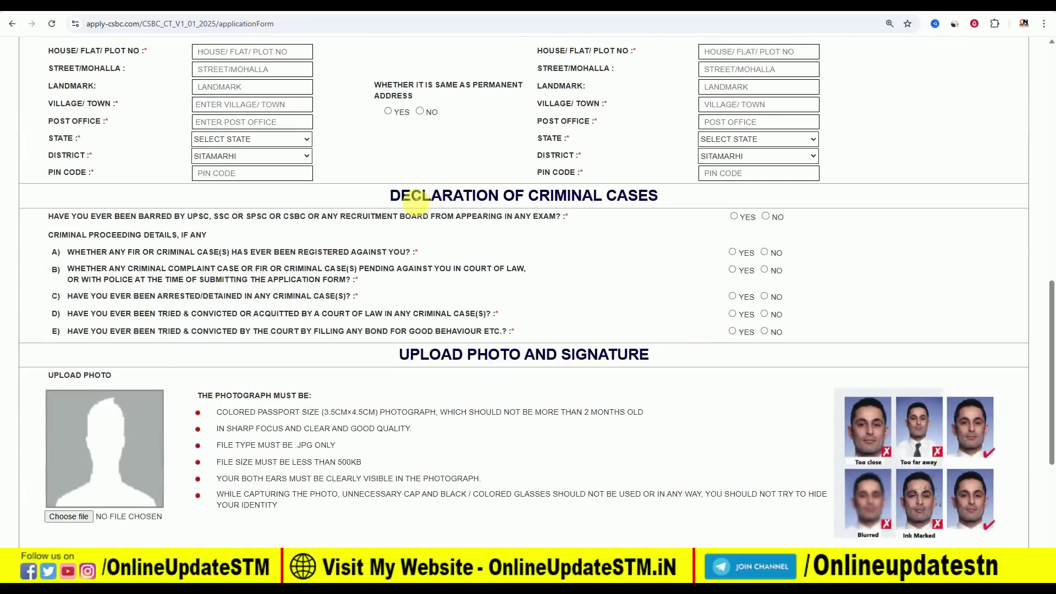
left_click_drag(388, 196, 668, 196)
left_click(693, 199)
left_click(765, 217)
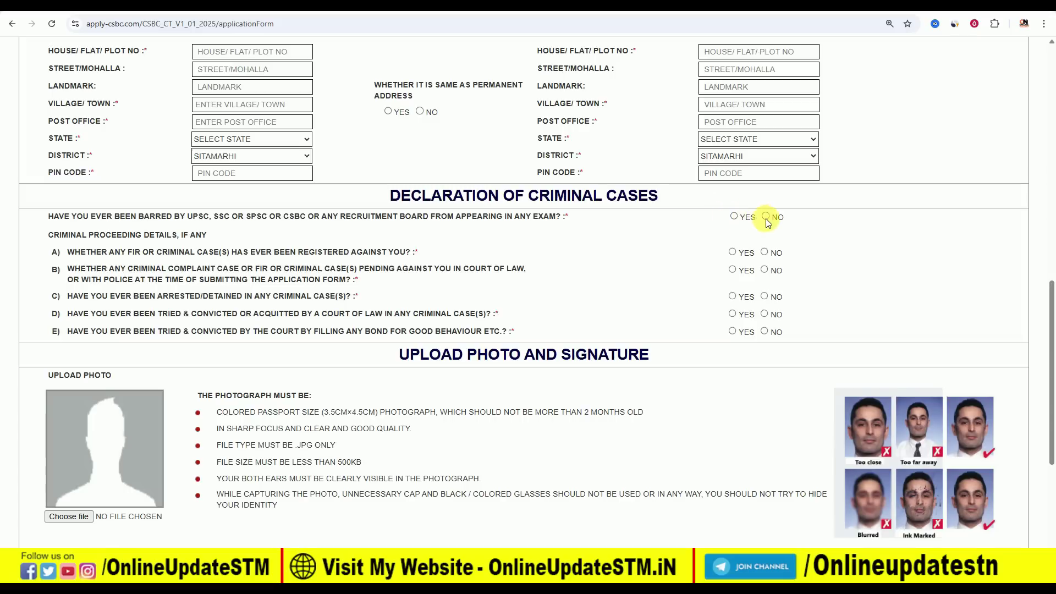
left_click(764, 252)
left_click(765, 270)
left_click(764, 297)
left_click(764, 314)
left_click(764, 332)
Examine the photograph requirements and the rules for the English and Hindi signature uploads
scroll(22, 222, "down", 3)
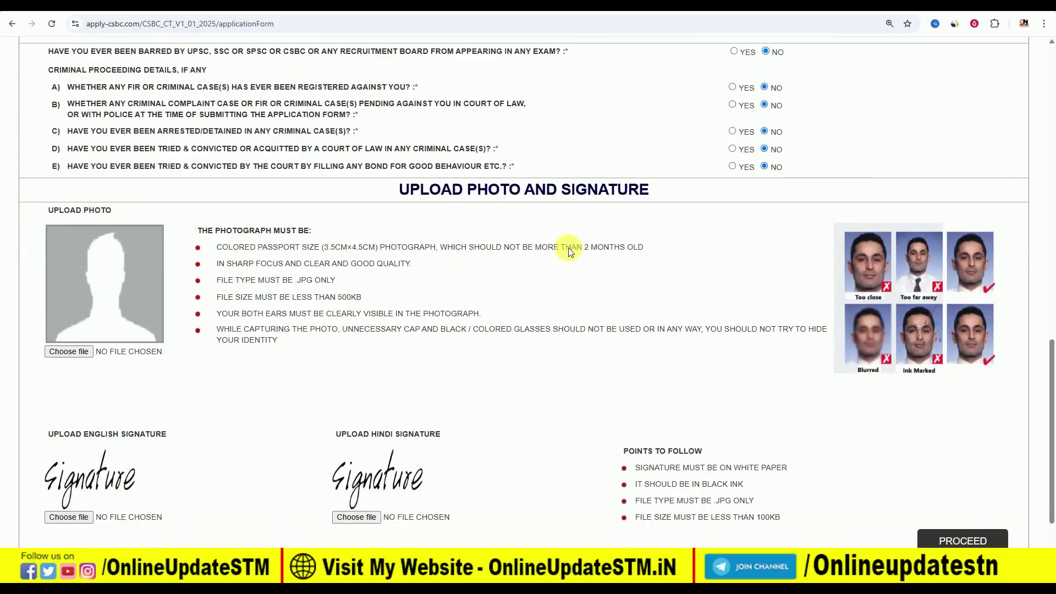
left_click_drag(569, 251, 660, 246)
left_click_drag(219, 264, 377, 271)
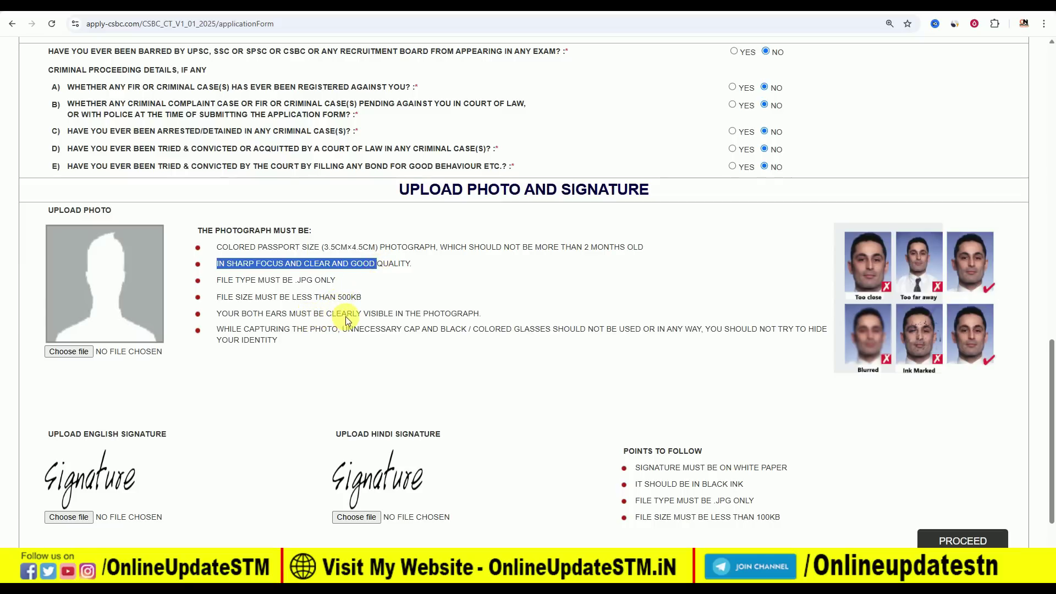
left_click_drag(410, 329, 591, 329)
left_click(608, 333)
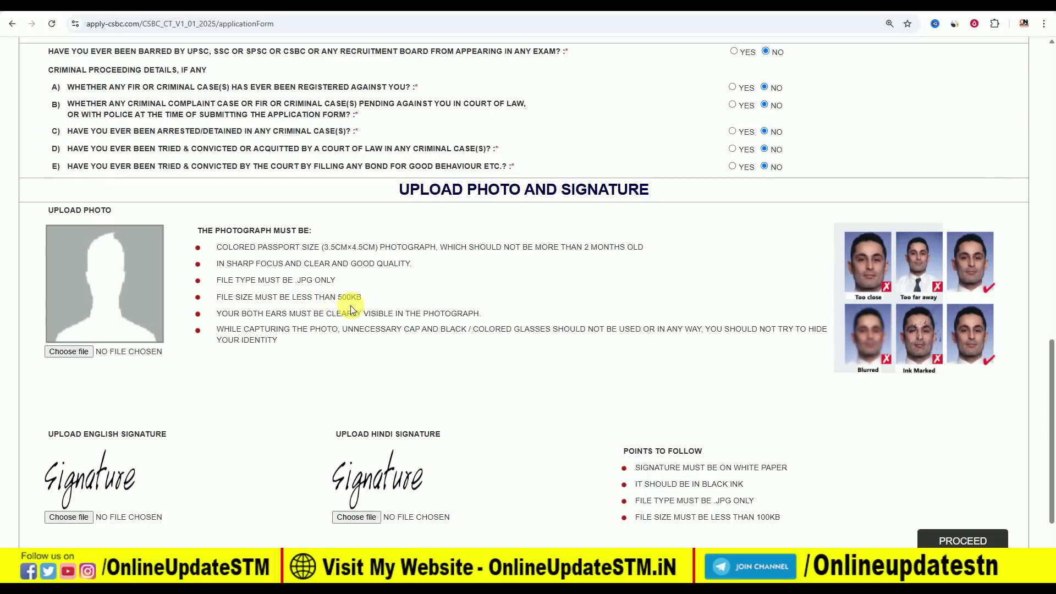
left_click_drag(337, 301, 344, 307)
scroll(229, 385, "down", 1)
left_click_drag(89, 369, 131, 371)
left_click_drag(335, 370, 394, 370)
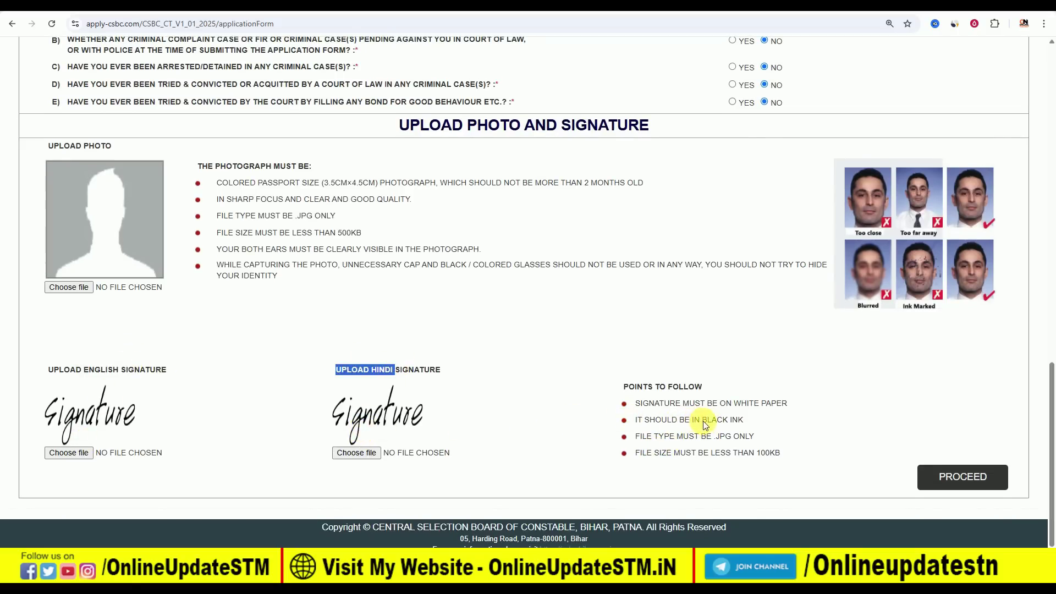
left_click_drag(701, 421, 742, 424)
left_click(767, 422)
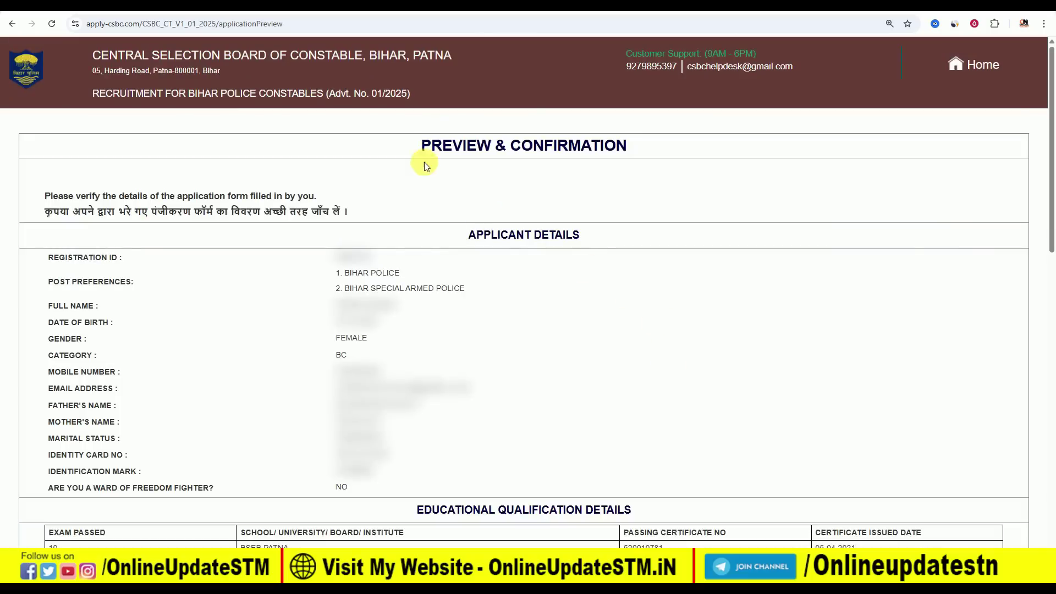
Accept the candidate's declaration on the application preview and submit the application form, confirming that the details are verified
left_click_drag(421, 147, 596, 147)
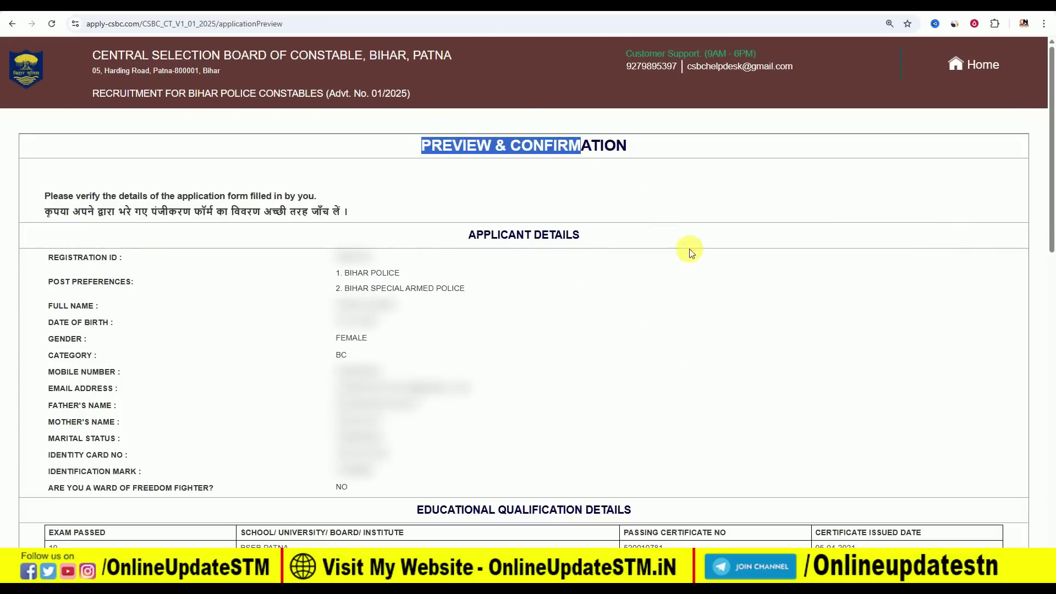
left_click(690, 314)
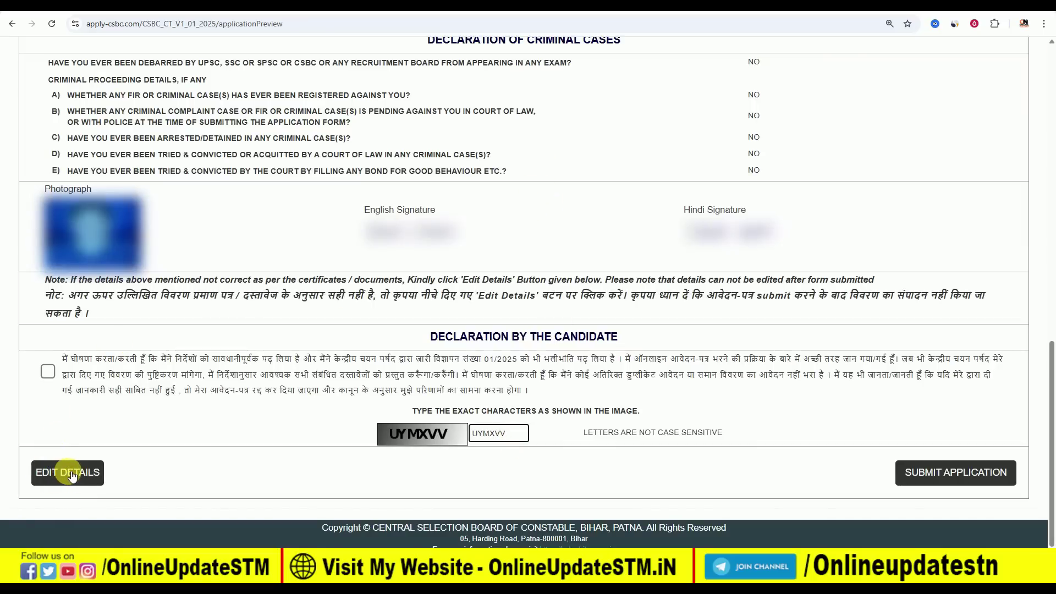
left_click(54, 373)
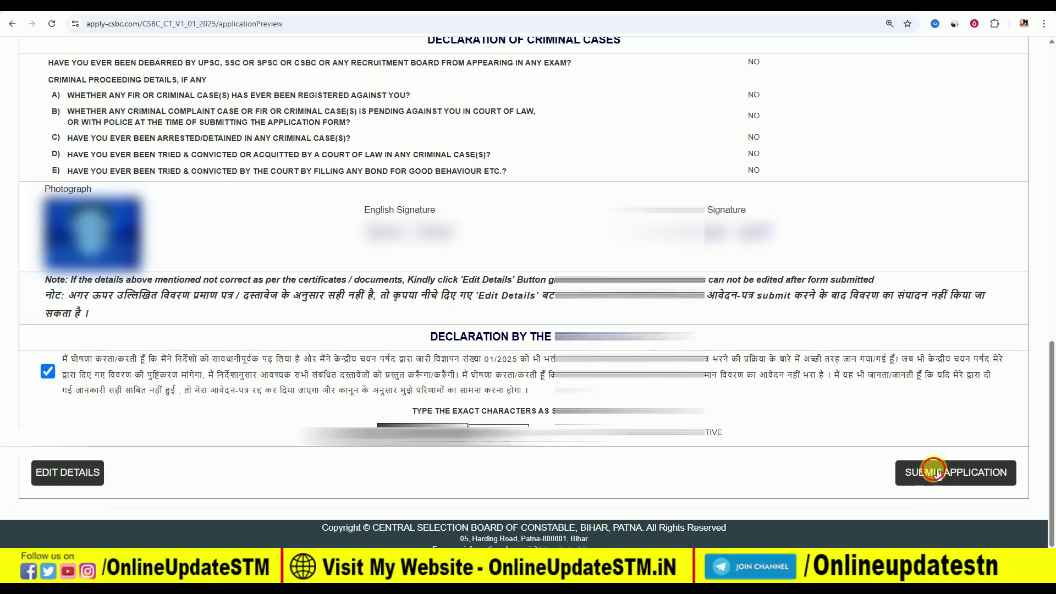
left_click(935, 472)
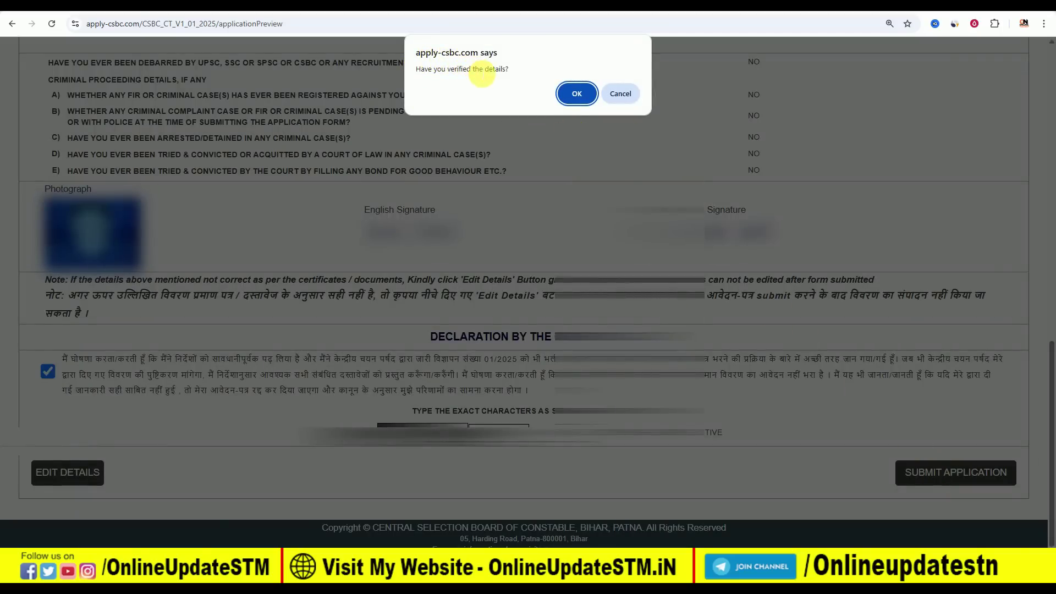
left_click(574, 94)
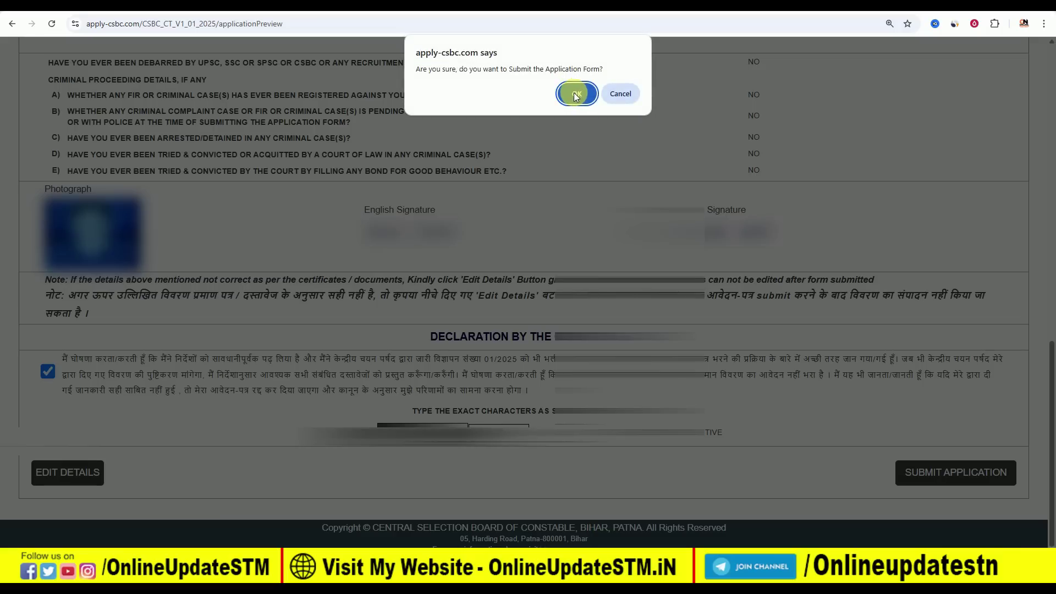
left_click(575, 95)
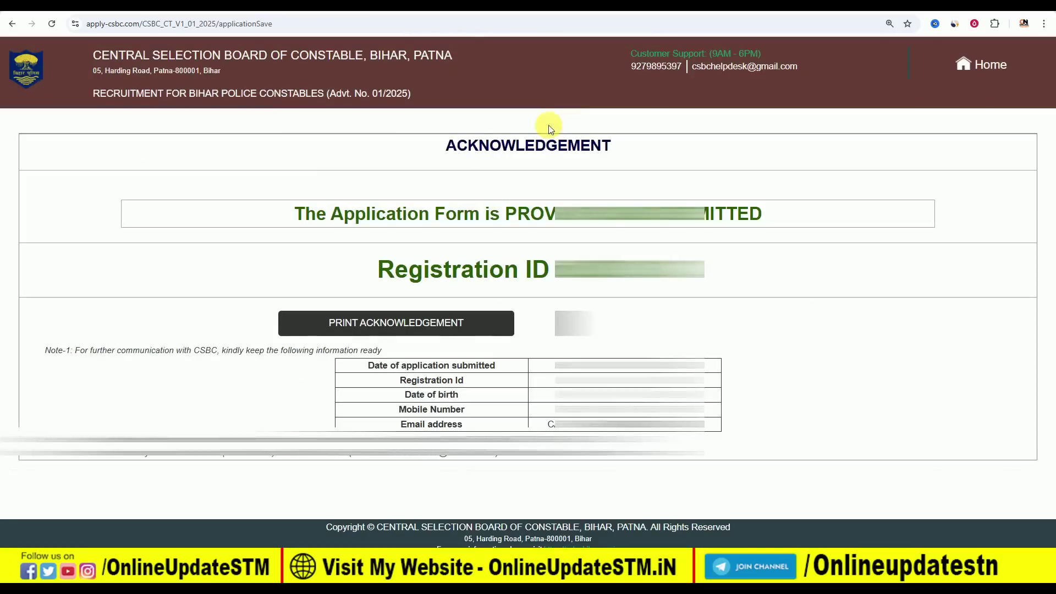
left_click_drag(297, 214, 766, 217)
left_click(739, 272)
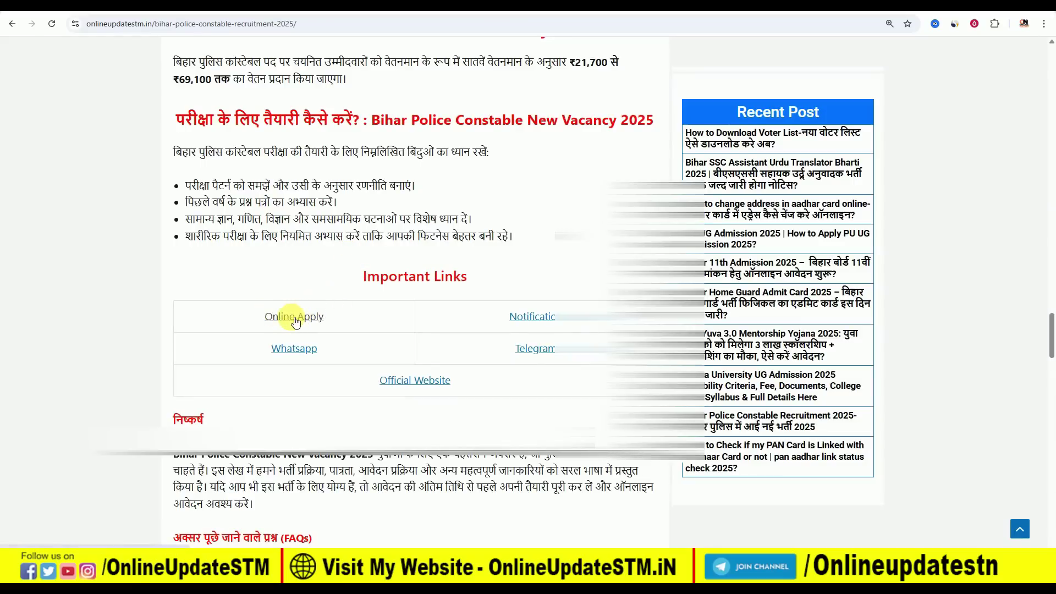
Go from the recruitment article's Online Apply link to the View Application Status page of the CSBC portal
left_click(294, 318)
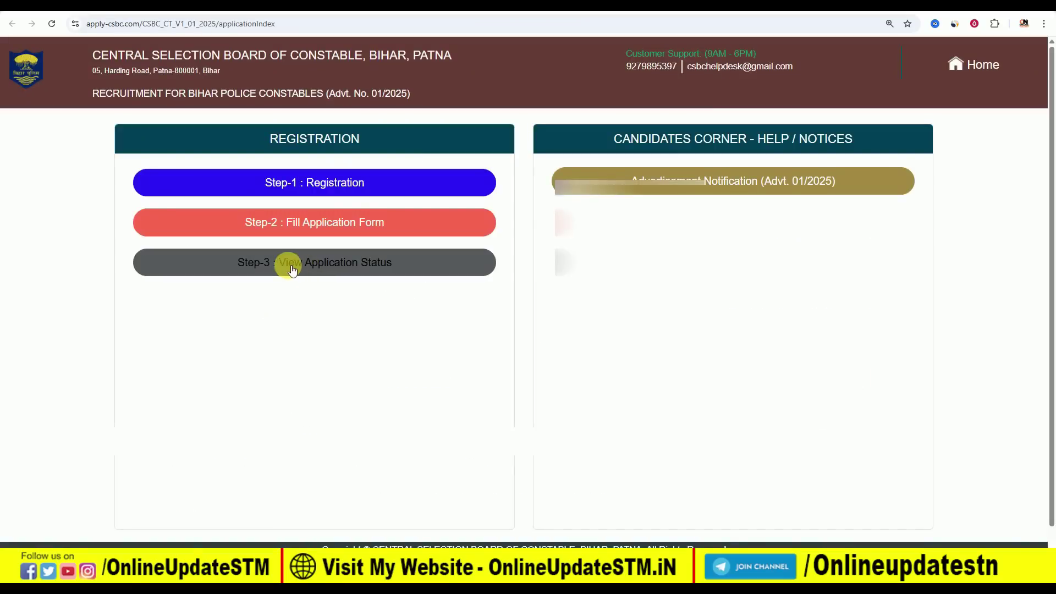
left_click(309, 263)
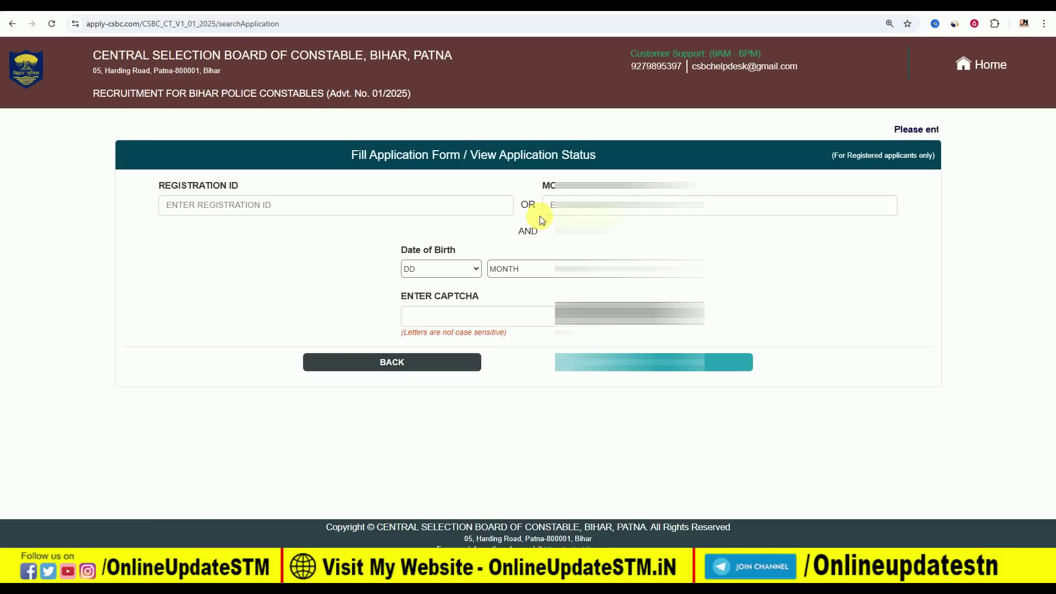